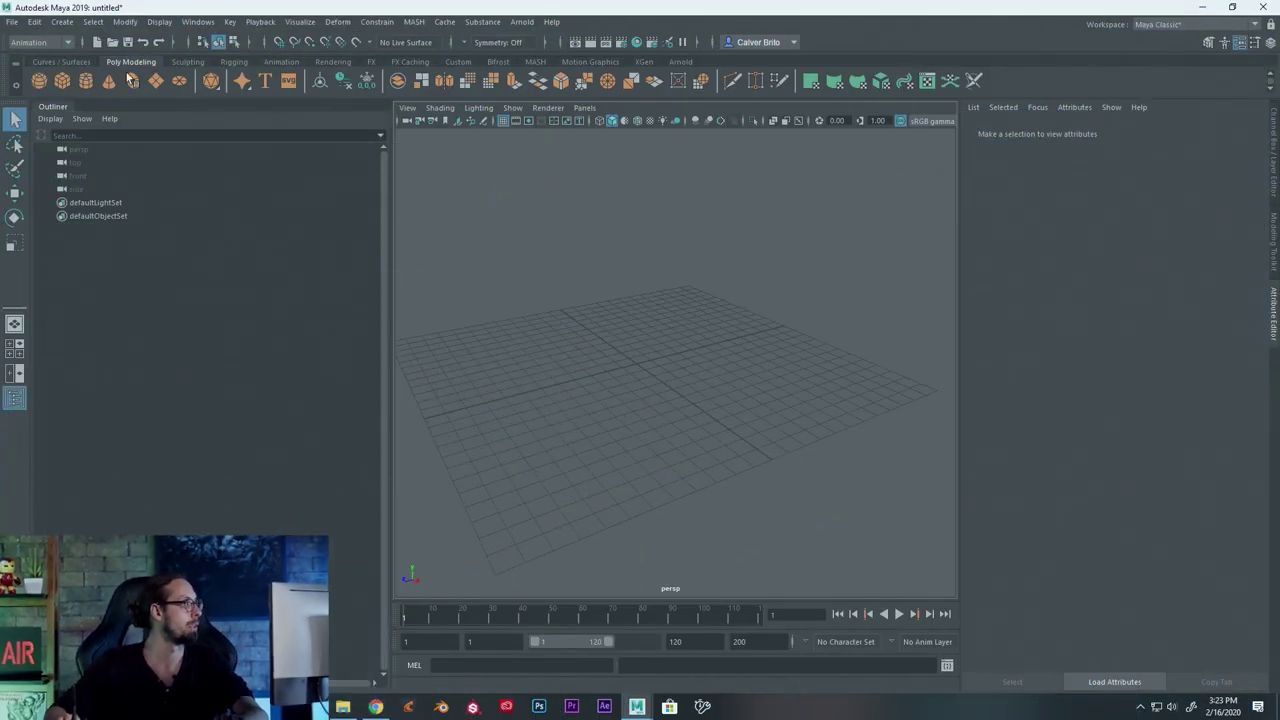
Add a polygon cube, pCube1, switch to the Move tool and tumble to a lower view
left_click(62, 80)
key("w")
mouse_move(636, 370)
left_mouse_down("alt")
mouse_move(601, 289)
mouse_move(731, 403)
mouse_move(751, 397)
left_mouse_up("alt")
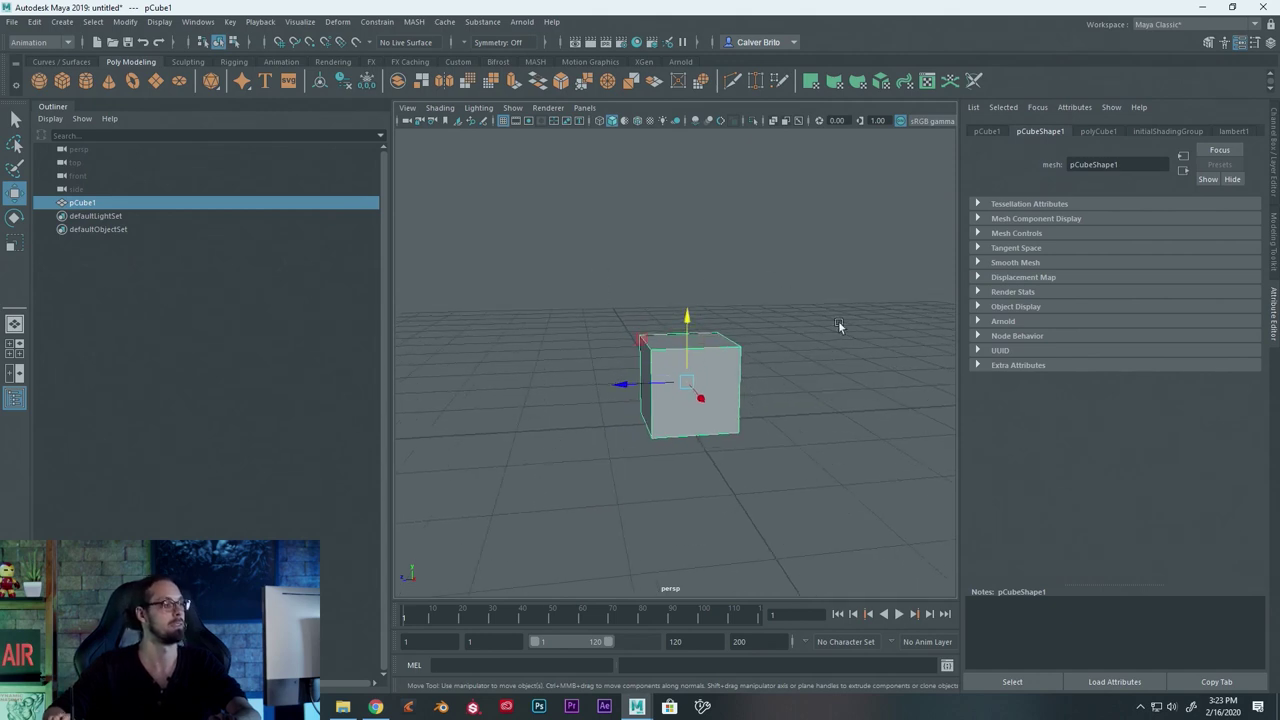
left_click(208, 22)
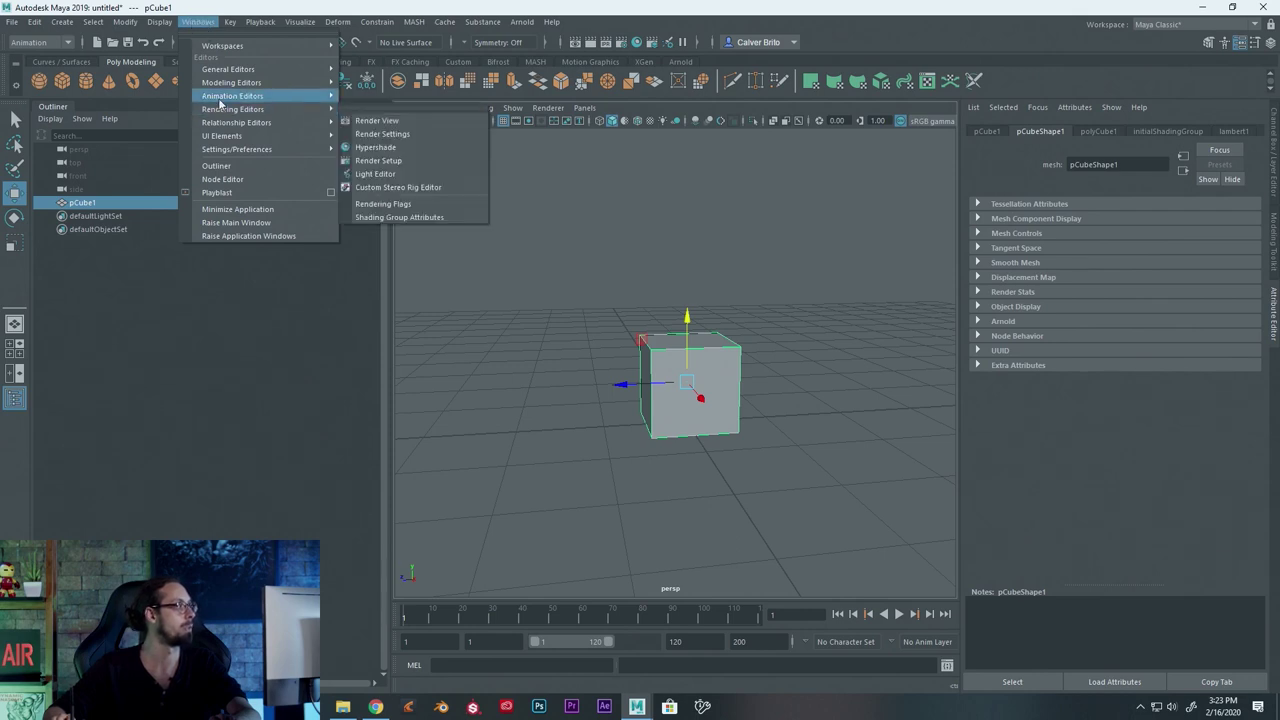
mouse_move(233, 96)
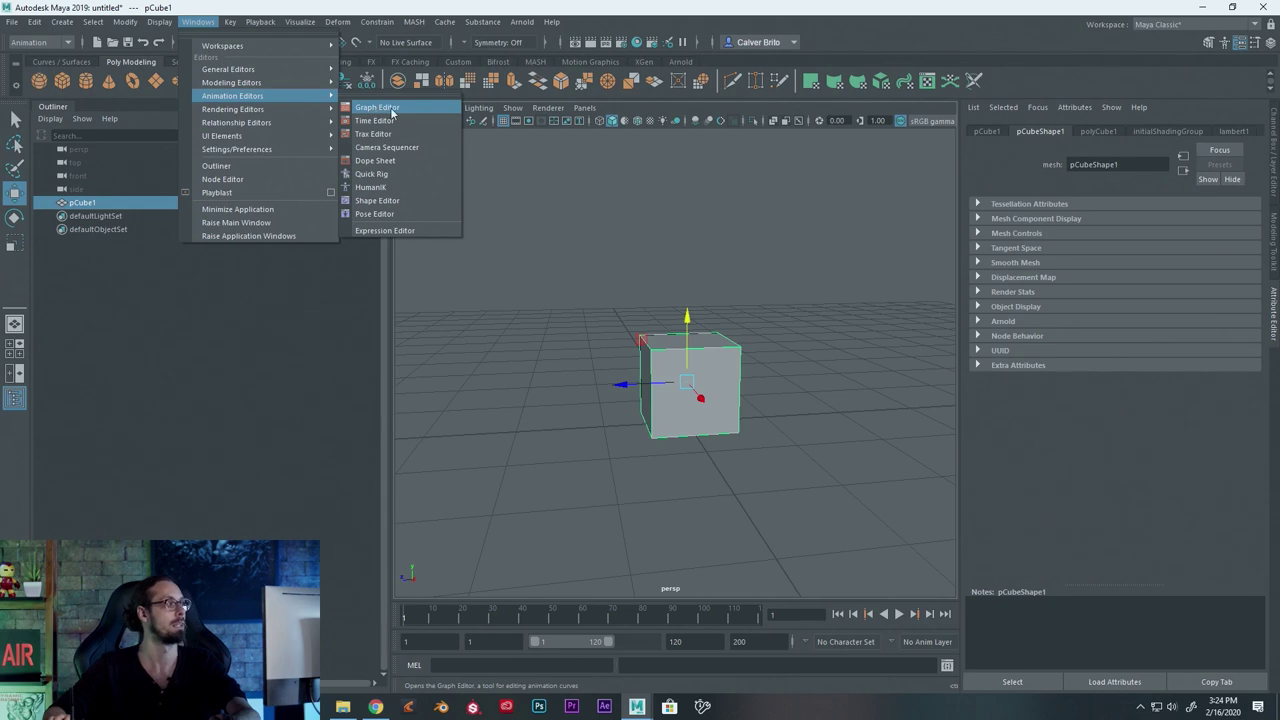
Open the Graph Editor and dock it between the Outliner and the viewport
left_click(392, 112)
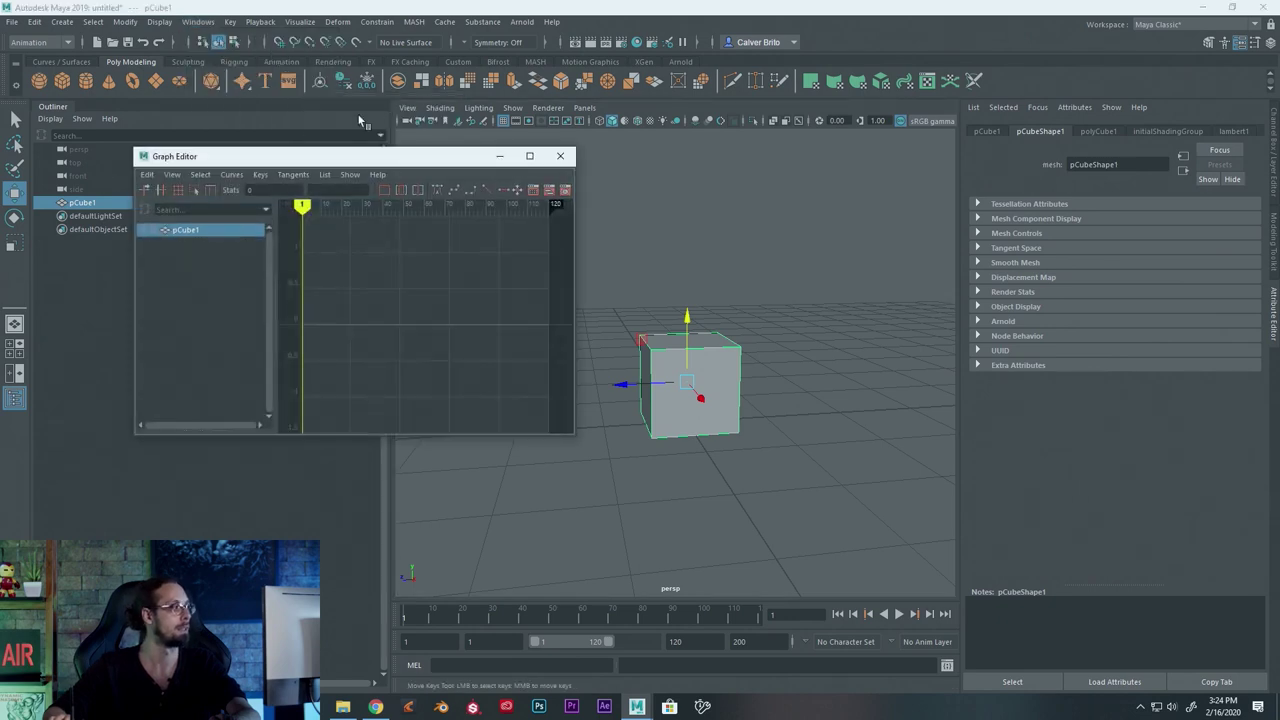
left_click_drag(326, 163, 497, 215)
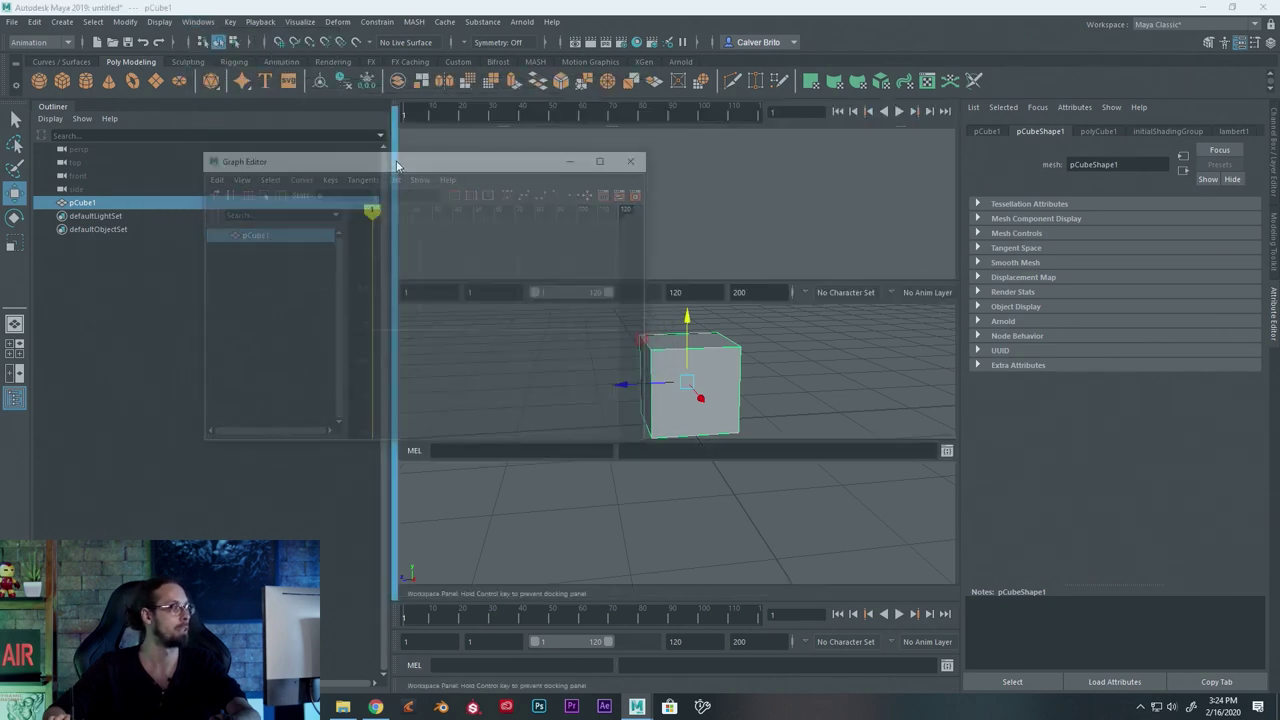
mouse_move(265, 113)
left_mouse_down()
mouse_move(489, 210)
mouse_move(455, 192)
mouse_move(209, 162)
left_mouse_up()
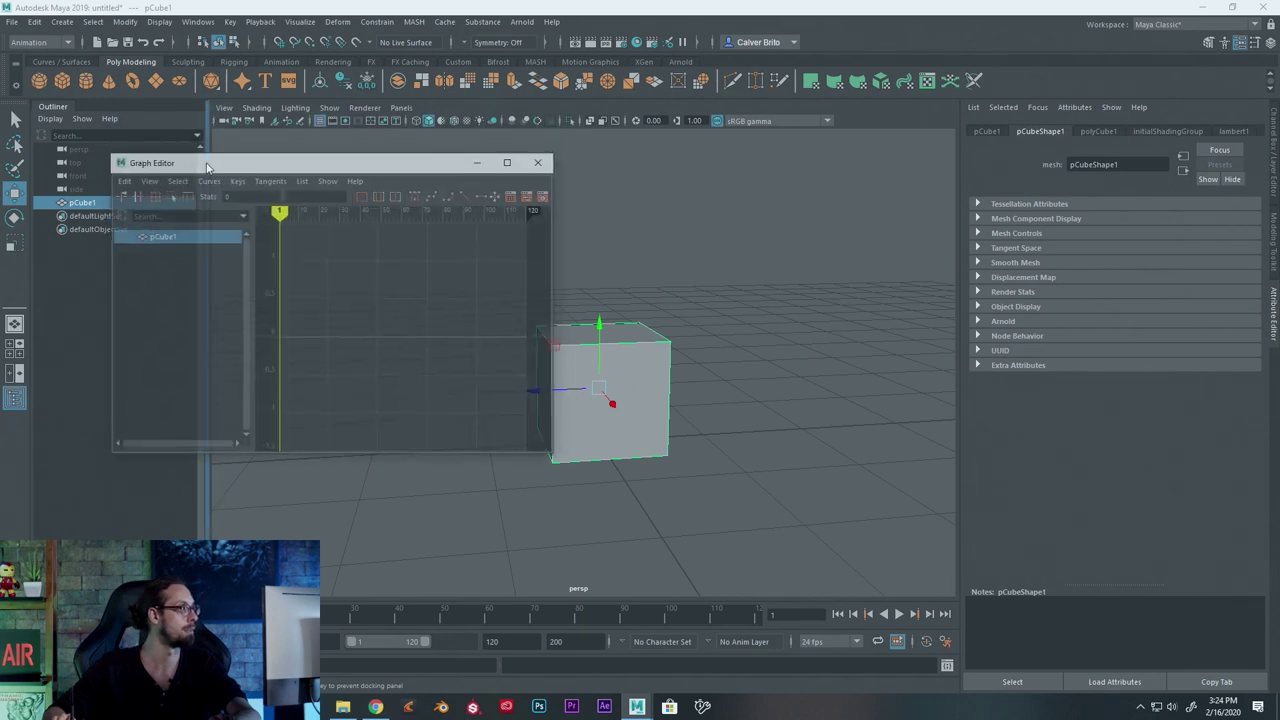
left_click_drag(209, 162, 241, 174)
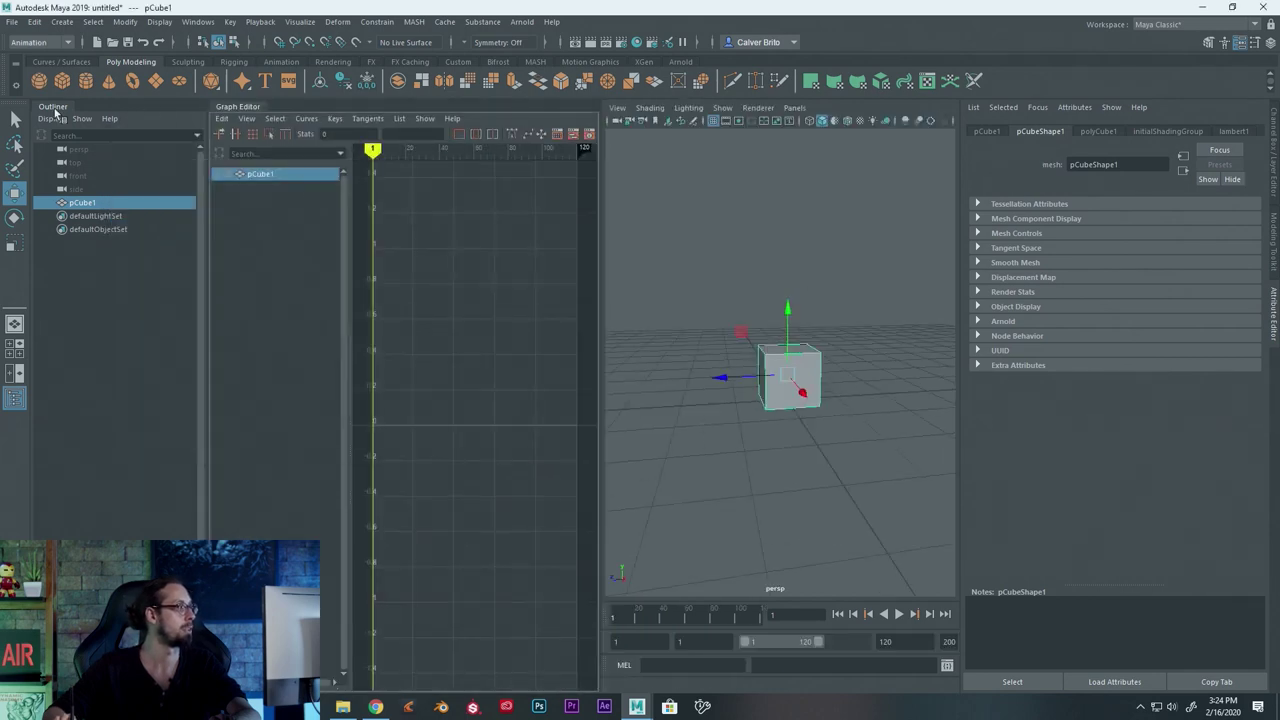
Tab the Outliner with the Graph Editor, bring the Graph Editor forward and widen it
left_click_drag(56, 107, 175, 118)
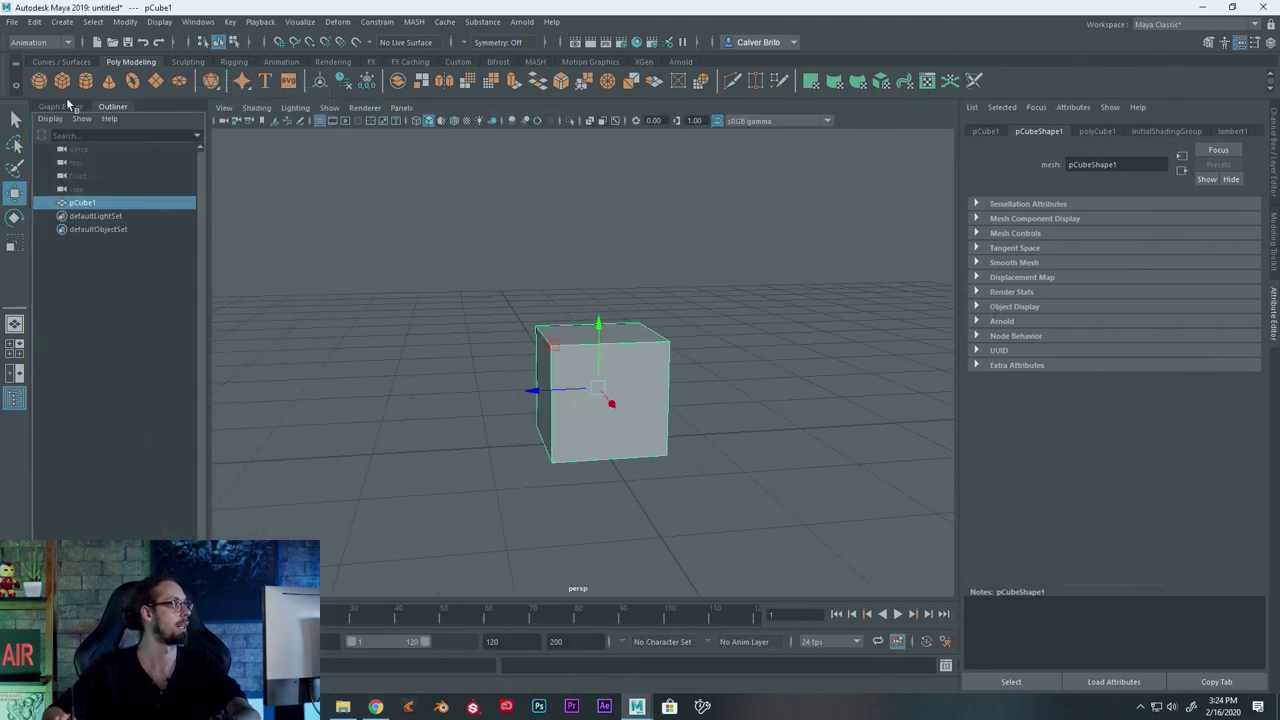
left_click(62, 106)
left_click_drag(425, 235, 537, 235)
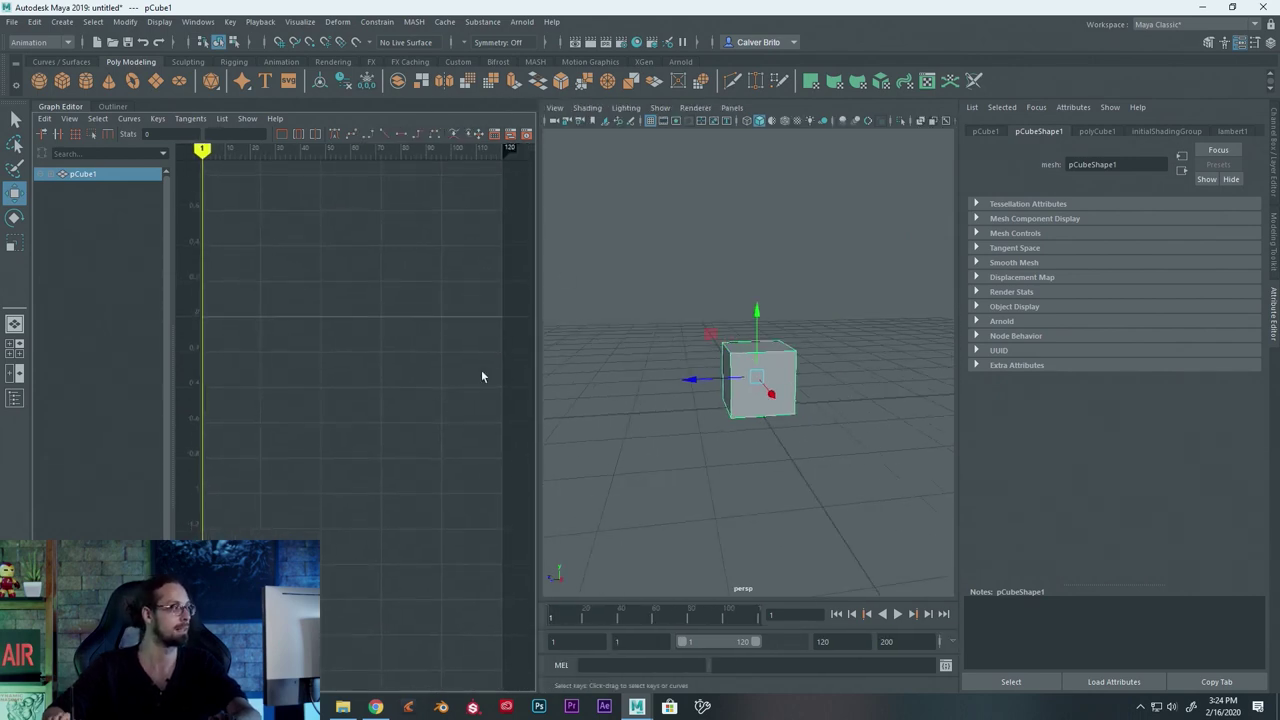
Show the Channel Box and key all of pCube1's channels at frame 1
key("ctrl+a")
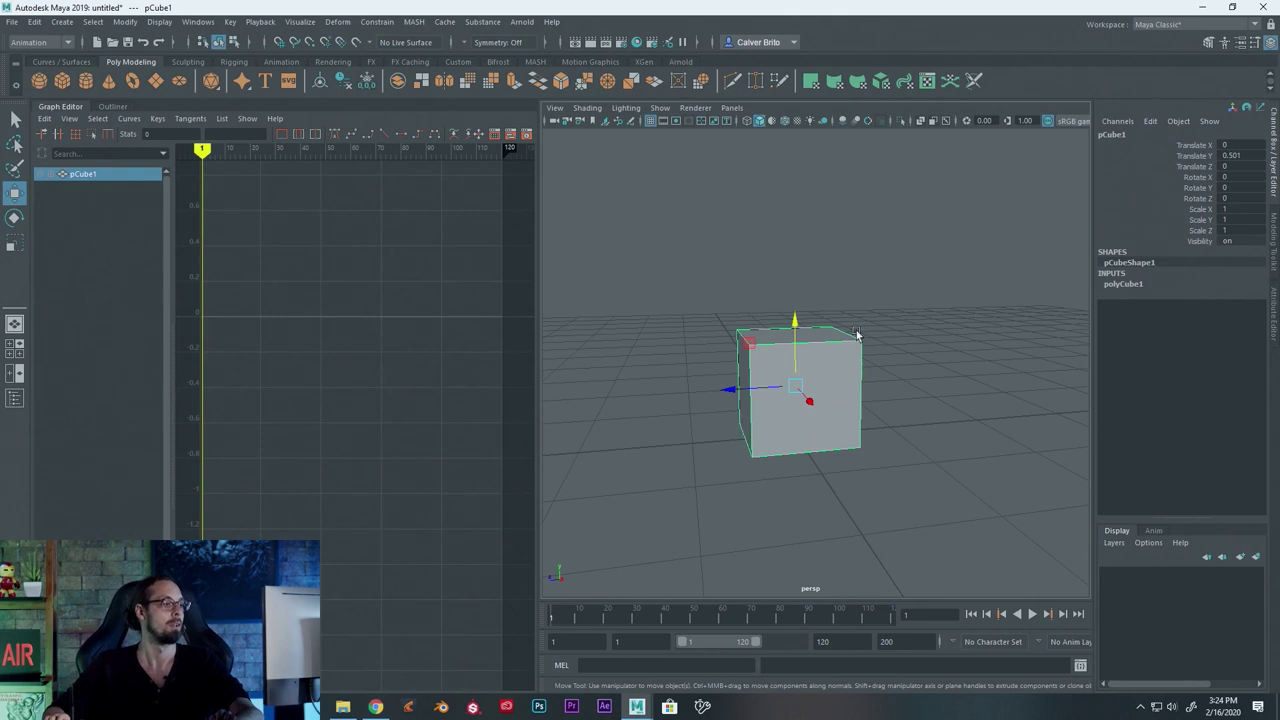
mouse_move(766, 423)
left_mouse_down("alt")
mouse_move(774, 409)
mouse_move(783, 426)
left_mouse_up("alt")
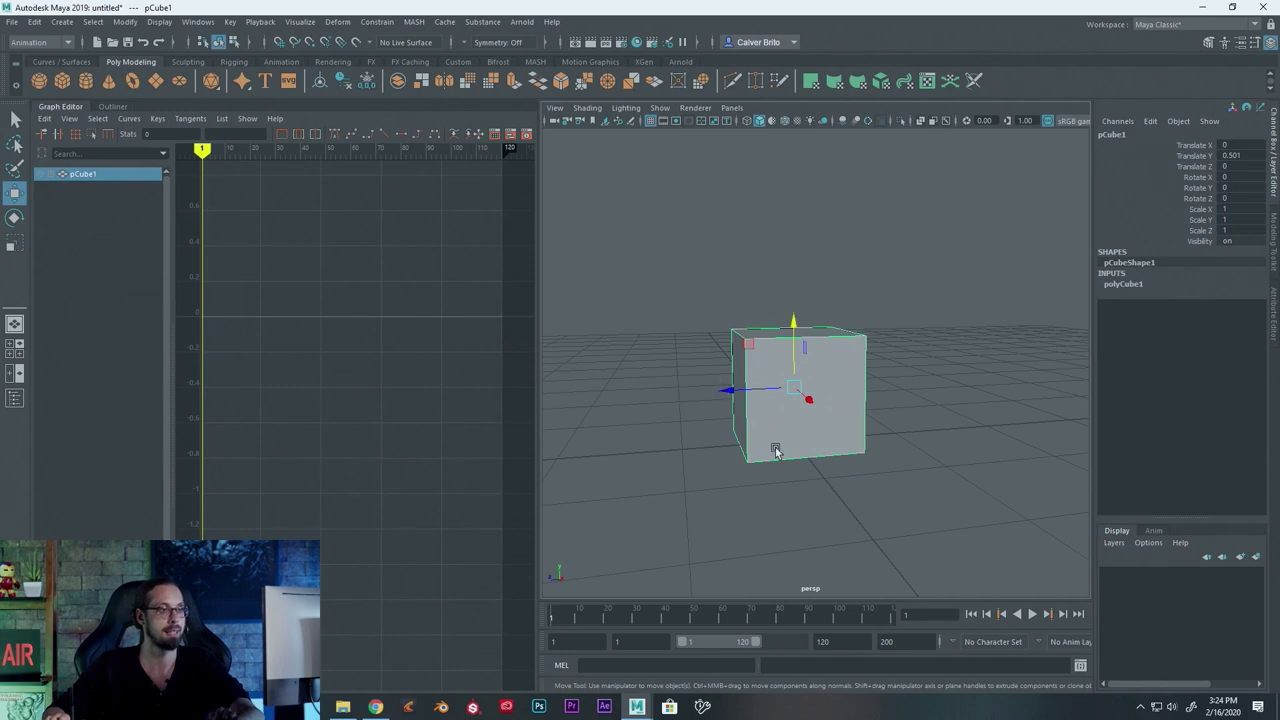
key("s")
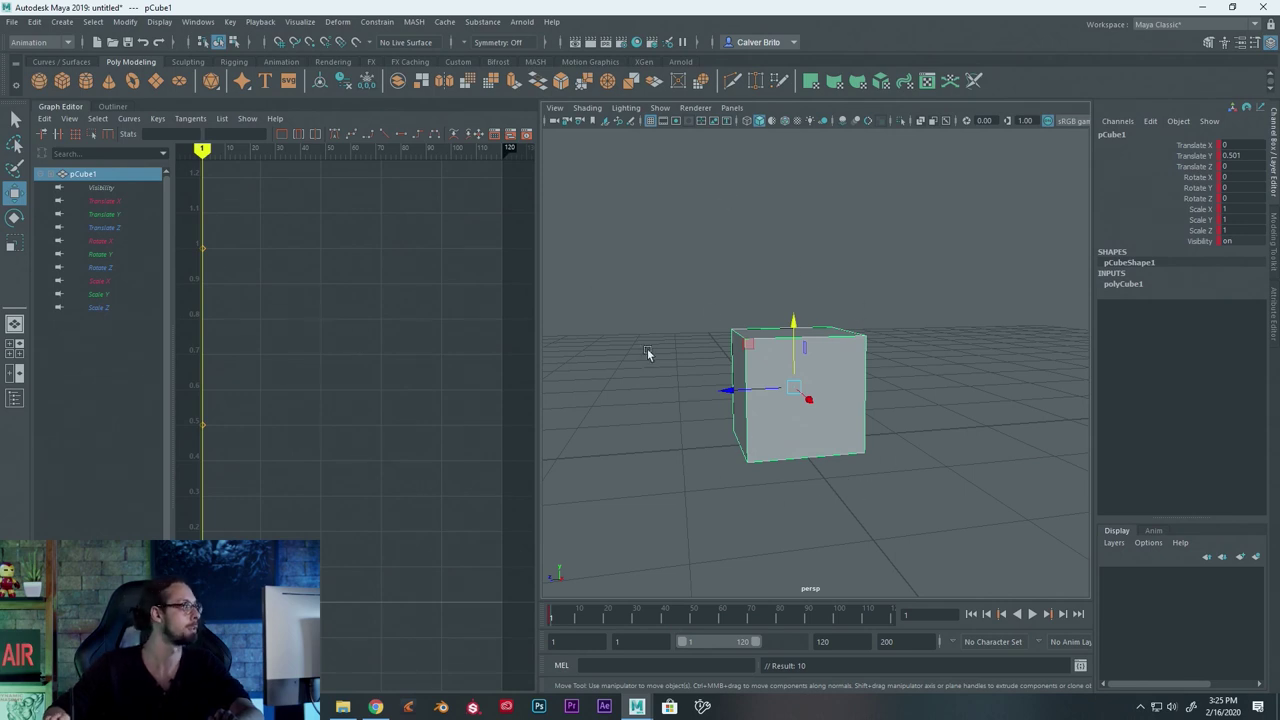
left_click(198, 24)
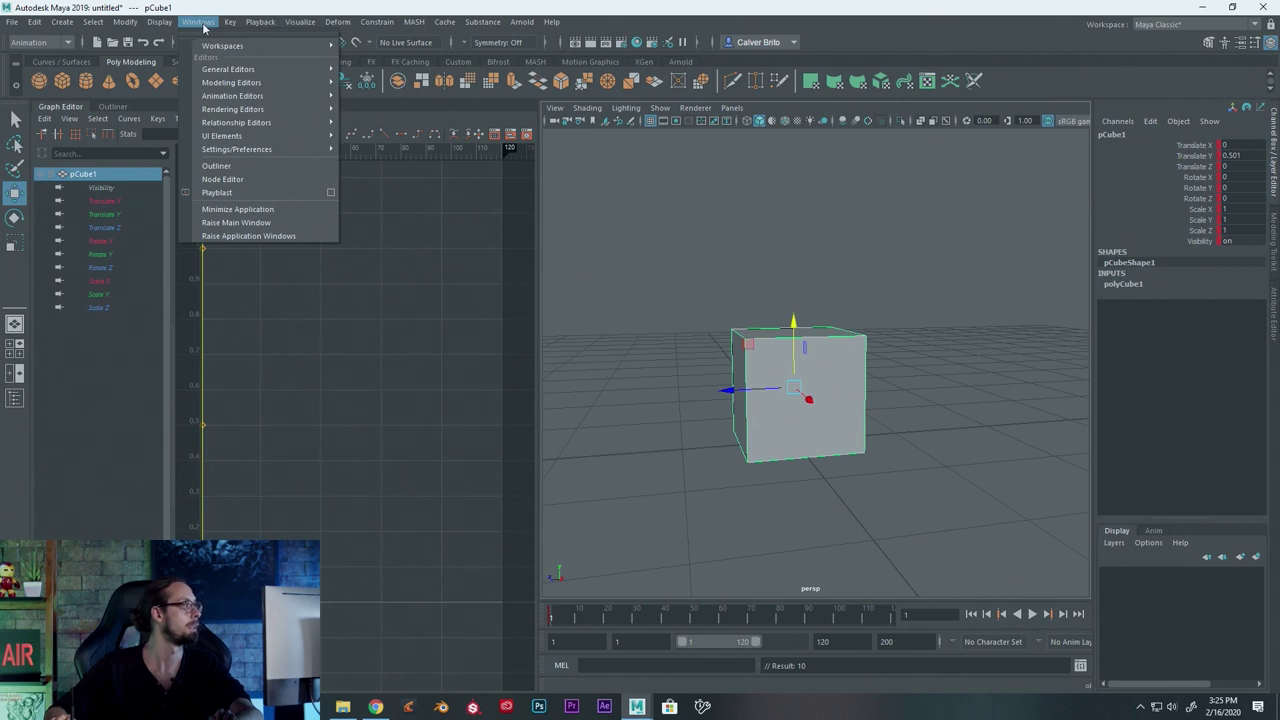
mouse_move(237, 149)
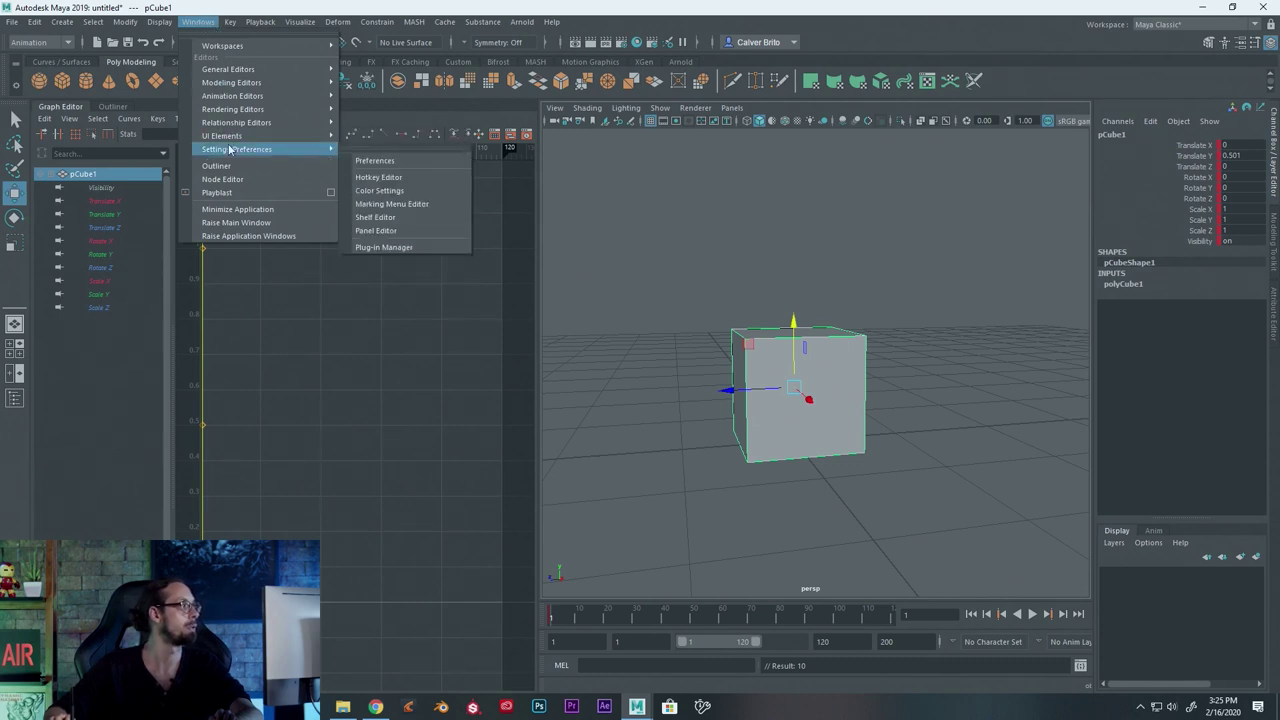
left_click(389, 179)
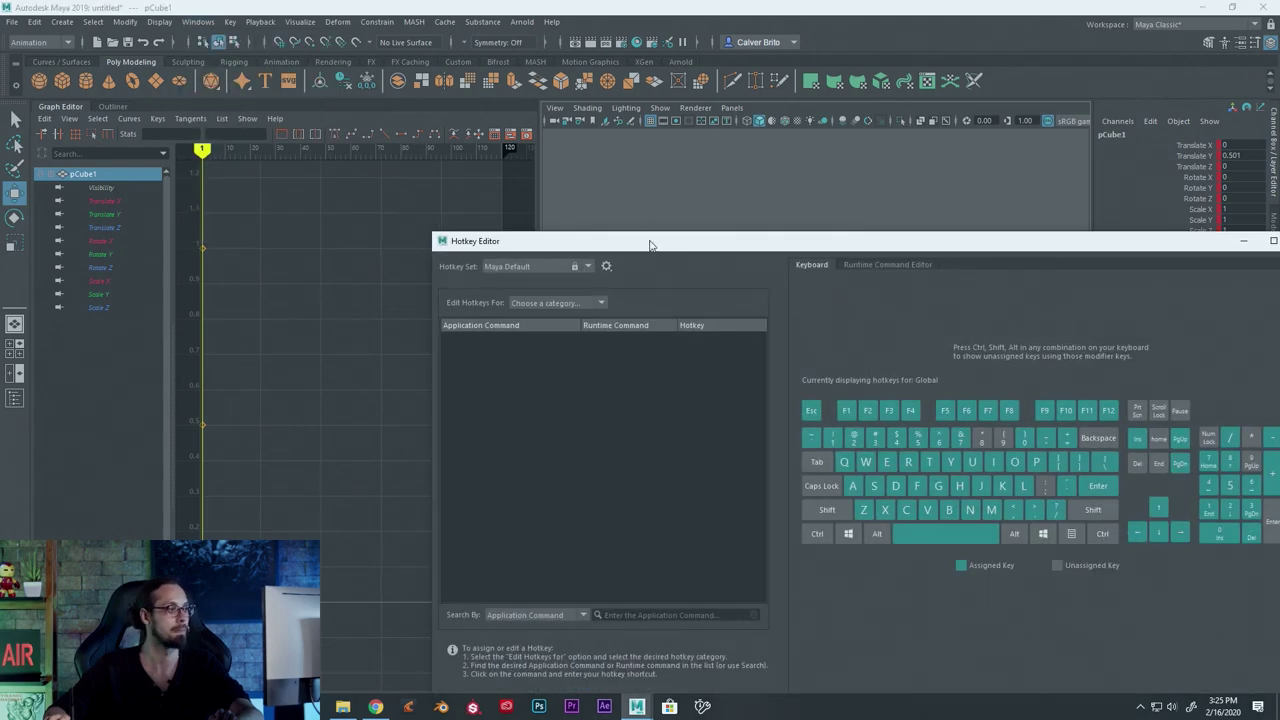
left_click_drag(649, 243, 451, 106)
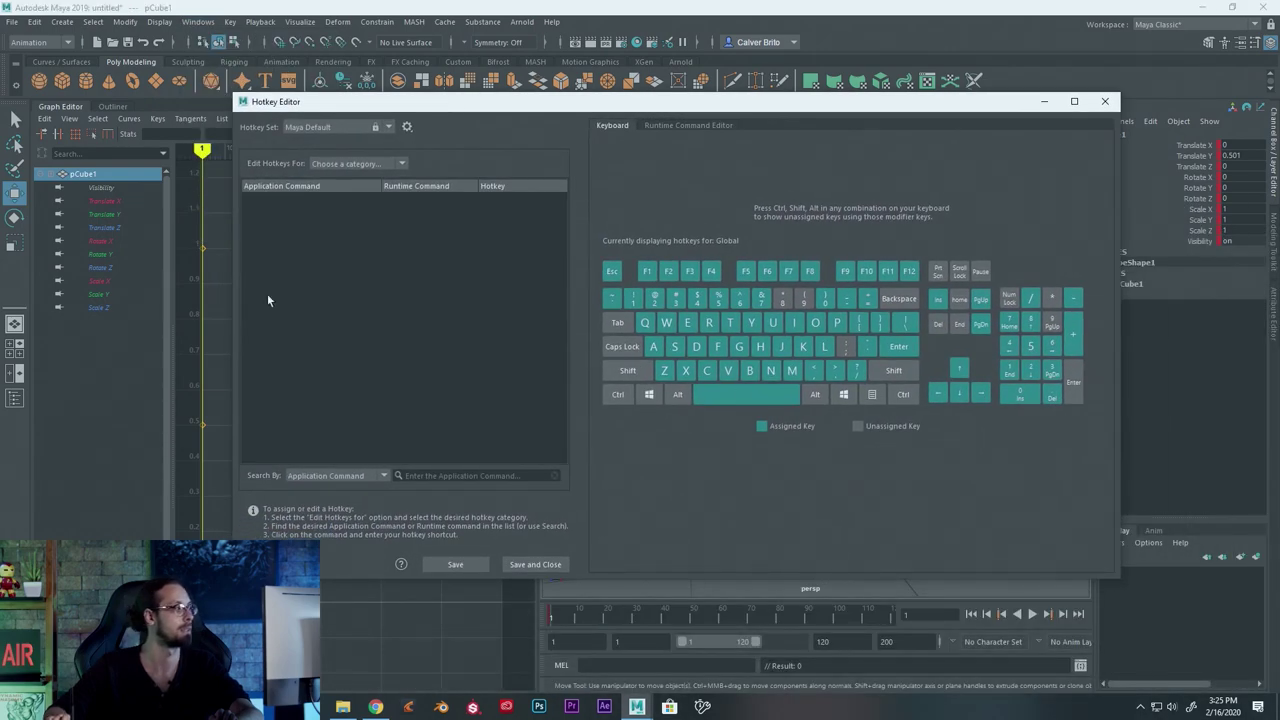
left_click(348, 127)
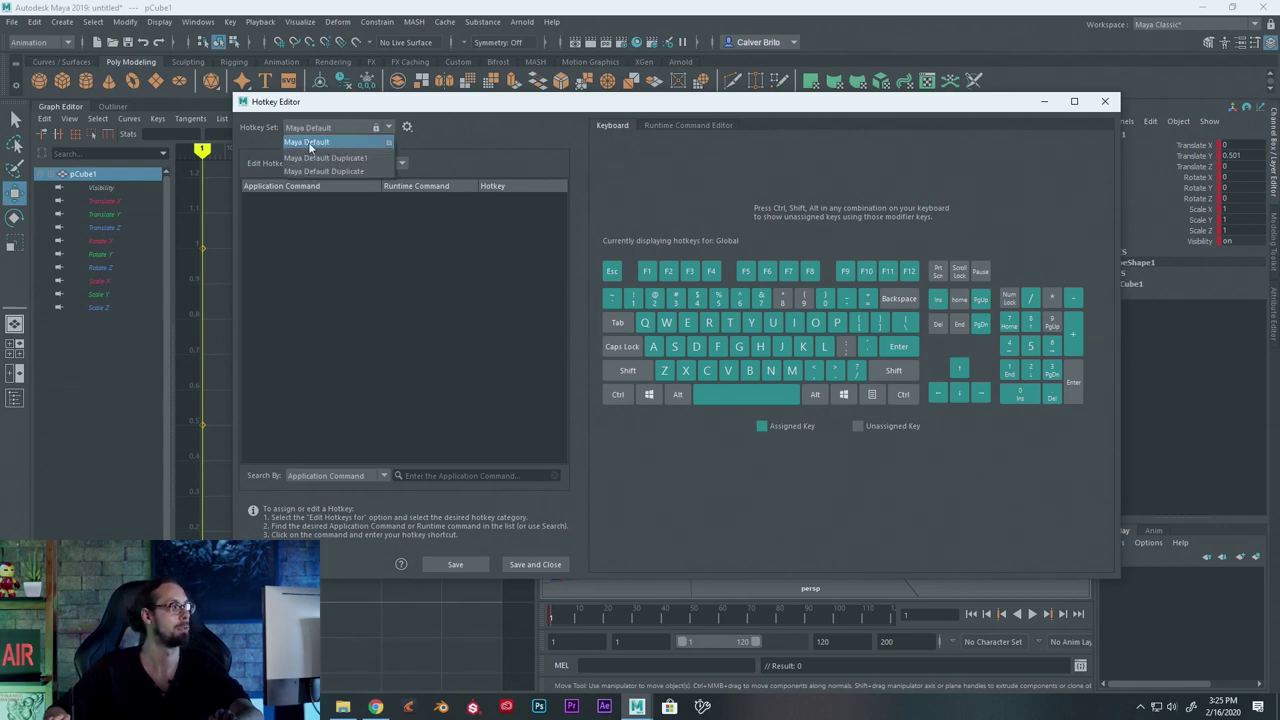
left_click(309, 143)
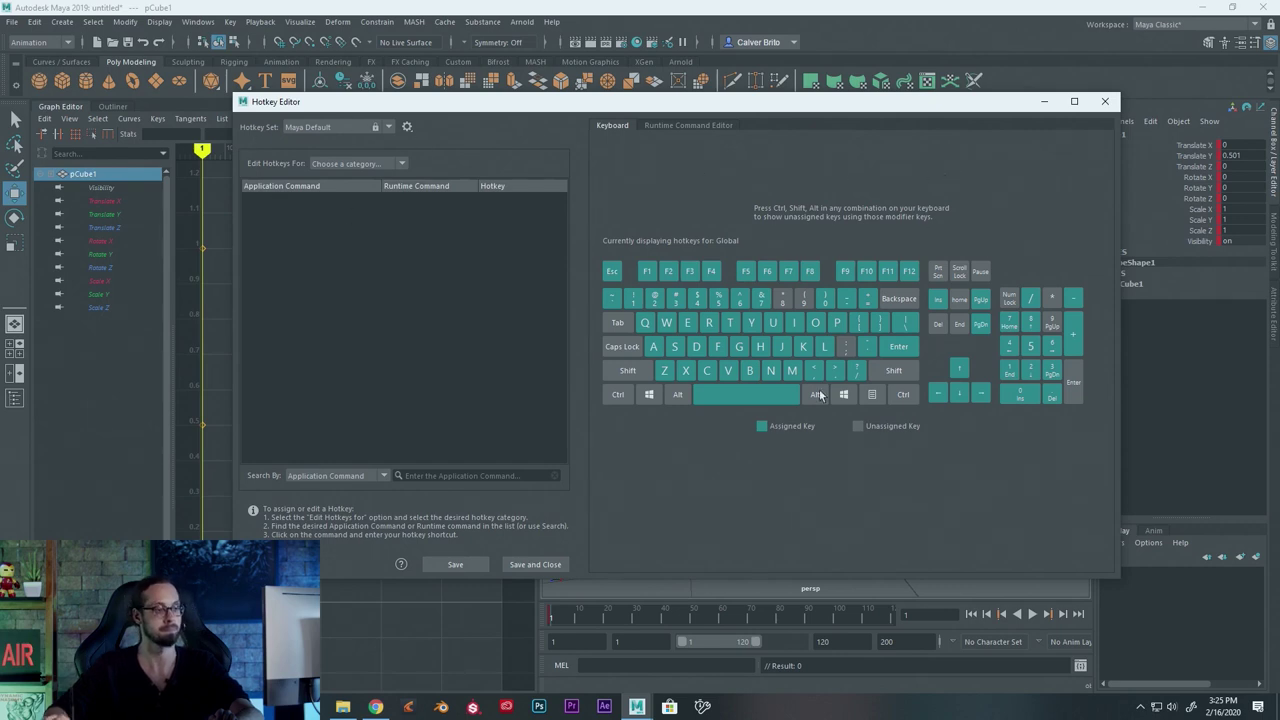
left_click(529, 565)
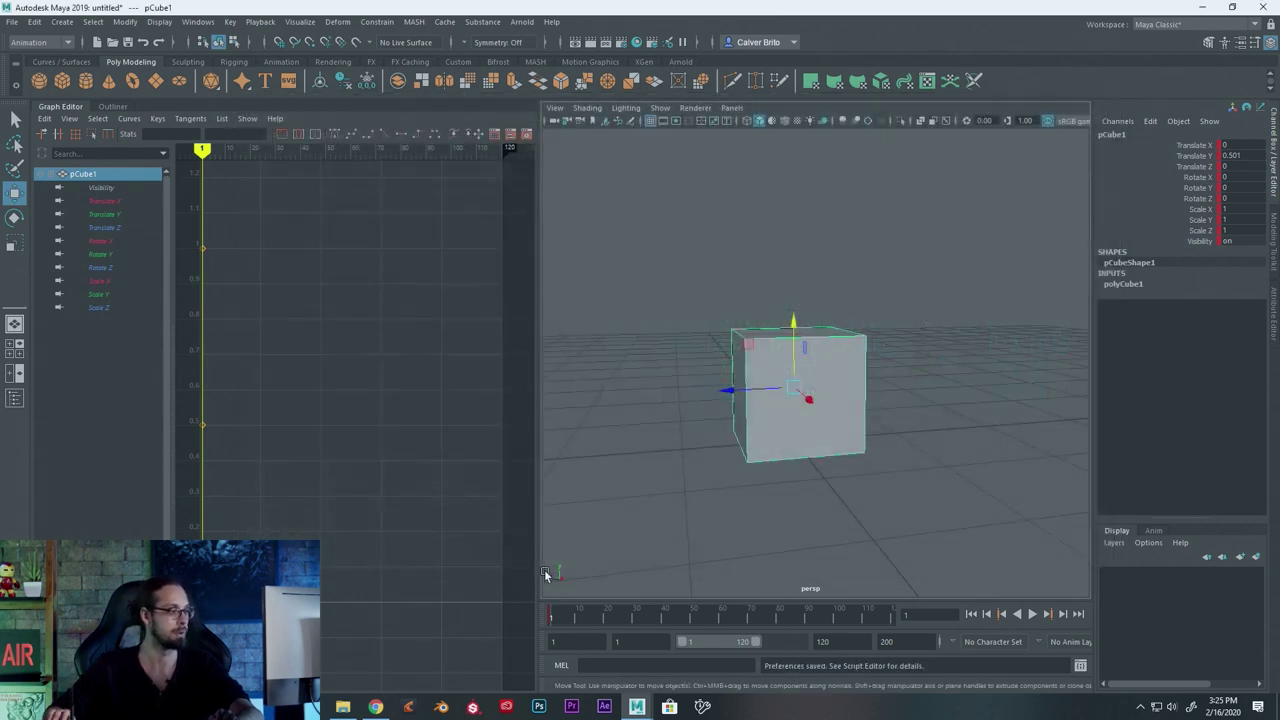
left_click_drag(680, 254, 904, 450)
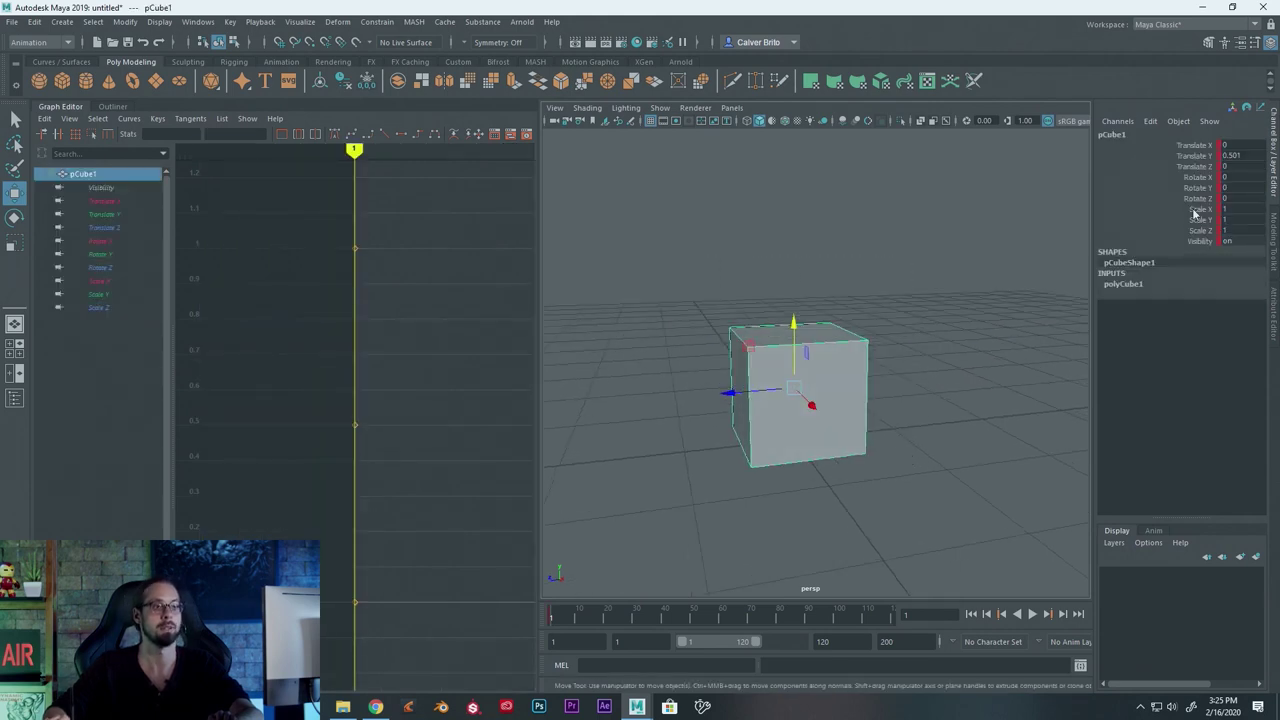
mouse_move(954, 437)
left_mouse_down("alt")
mouse_move(928, 416)
mouse_move(918, 429)
left_mouse_up("alt")
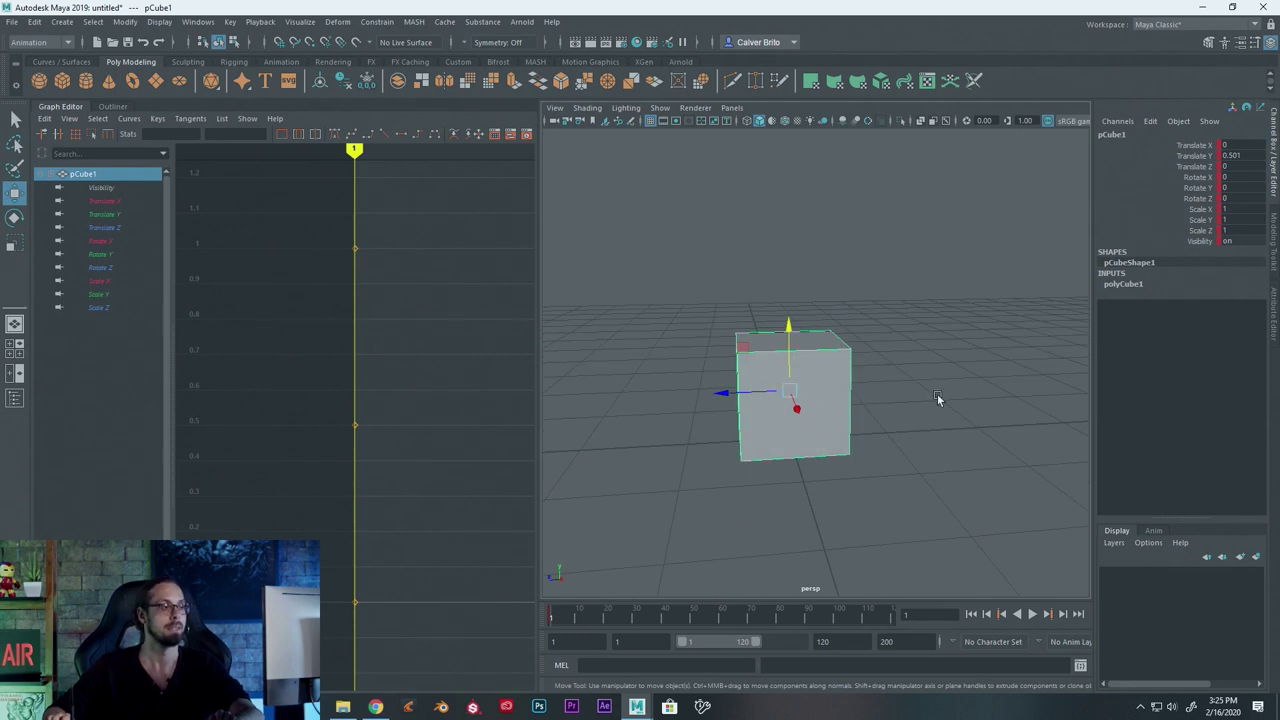
left_click_drag(1083, 388, 1095, 372, "alt")
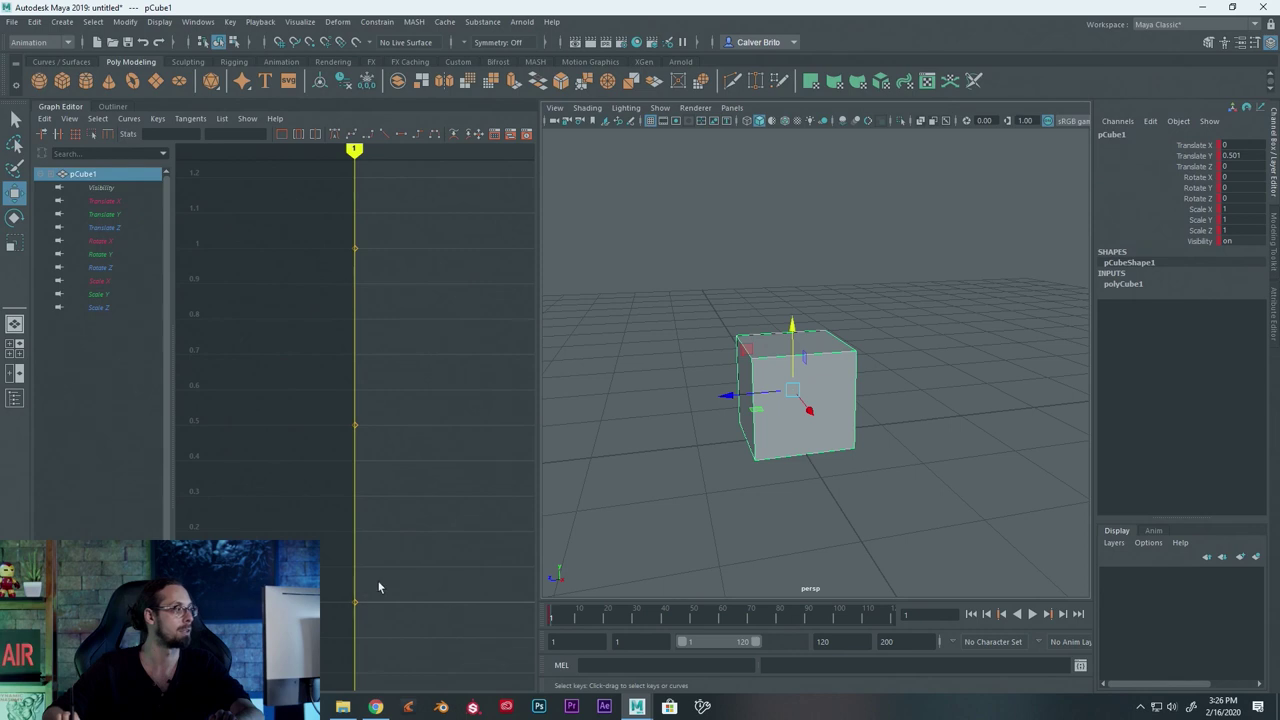
right_click_drag(488, 448, 410, 457, "alt")
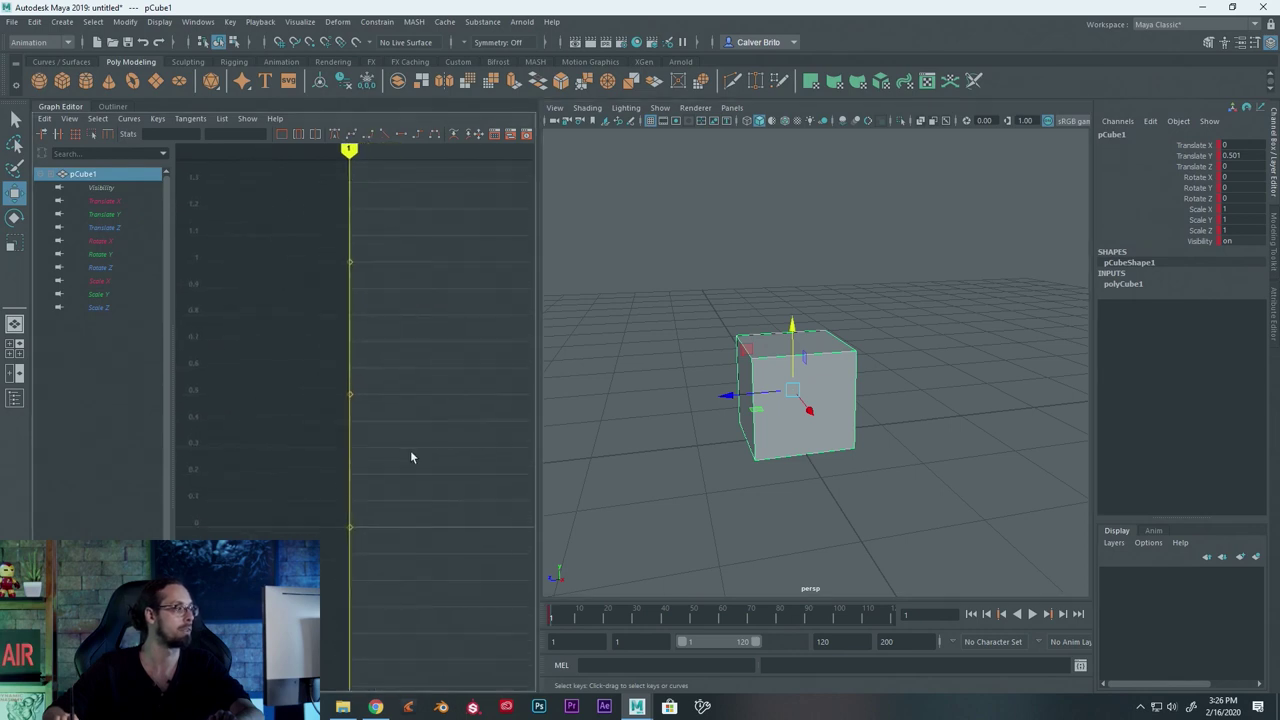
Isolate the Visibility curve and select its key, then select the Translate X key at frame 1
left_click(107, 187)
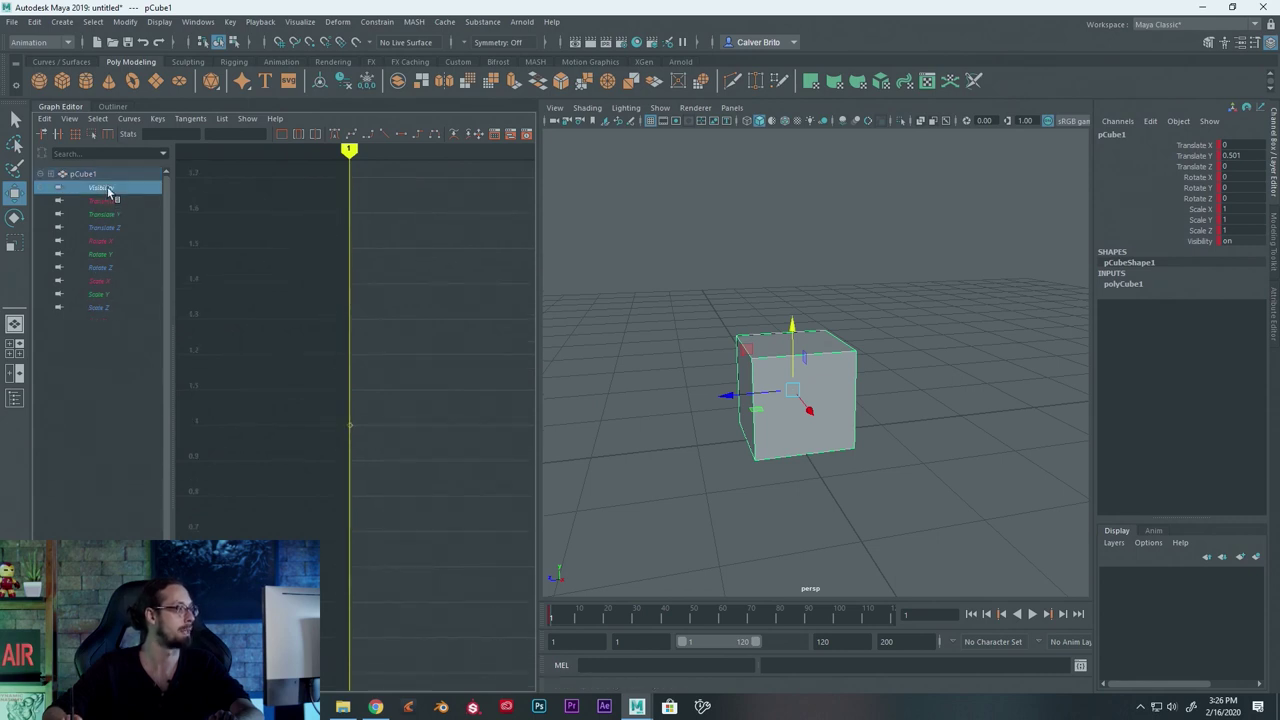
left_click_drag(360, 445, 373, 421)
right_click_drag(373, 421, 488, 543, "alt")
right_click_drag(388, 435, 378, 412, "alt")
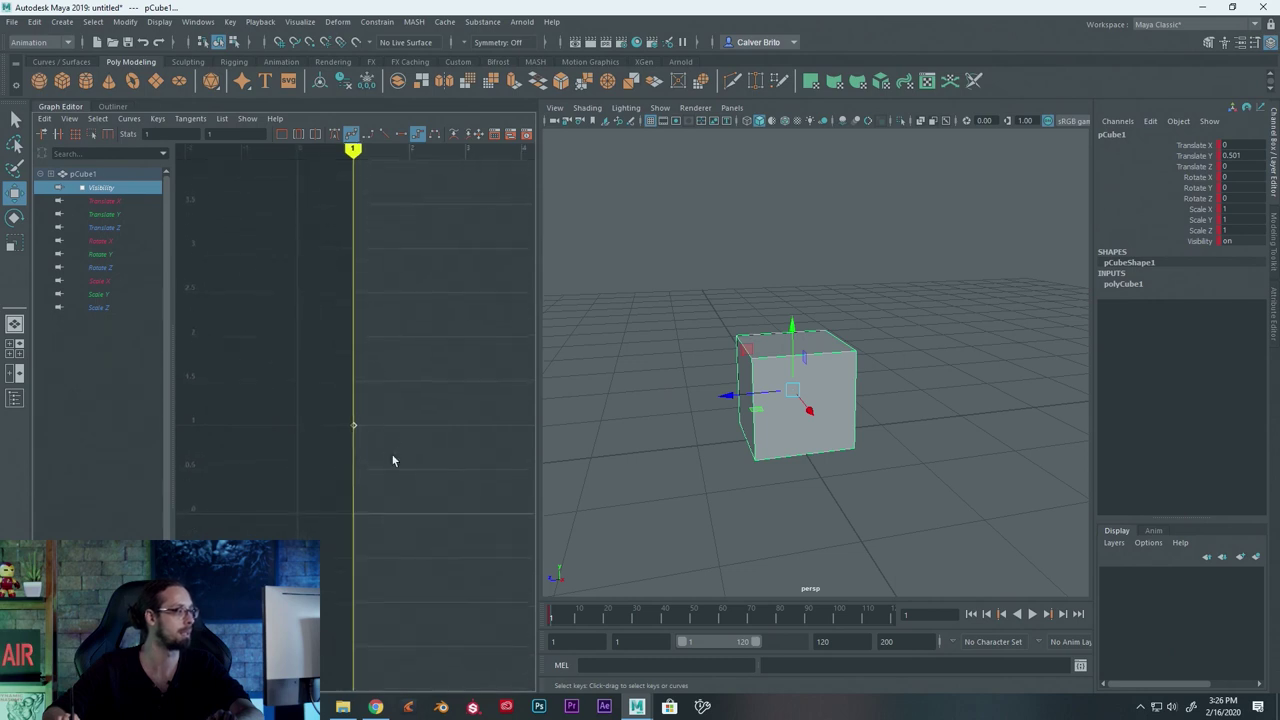
left_click(112, 201)
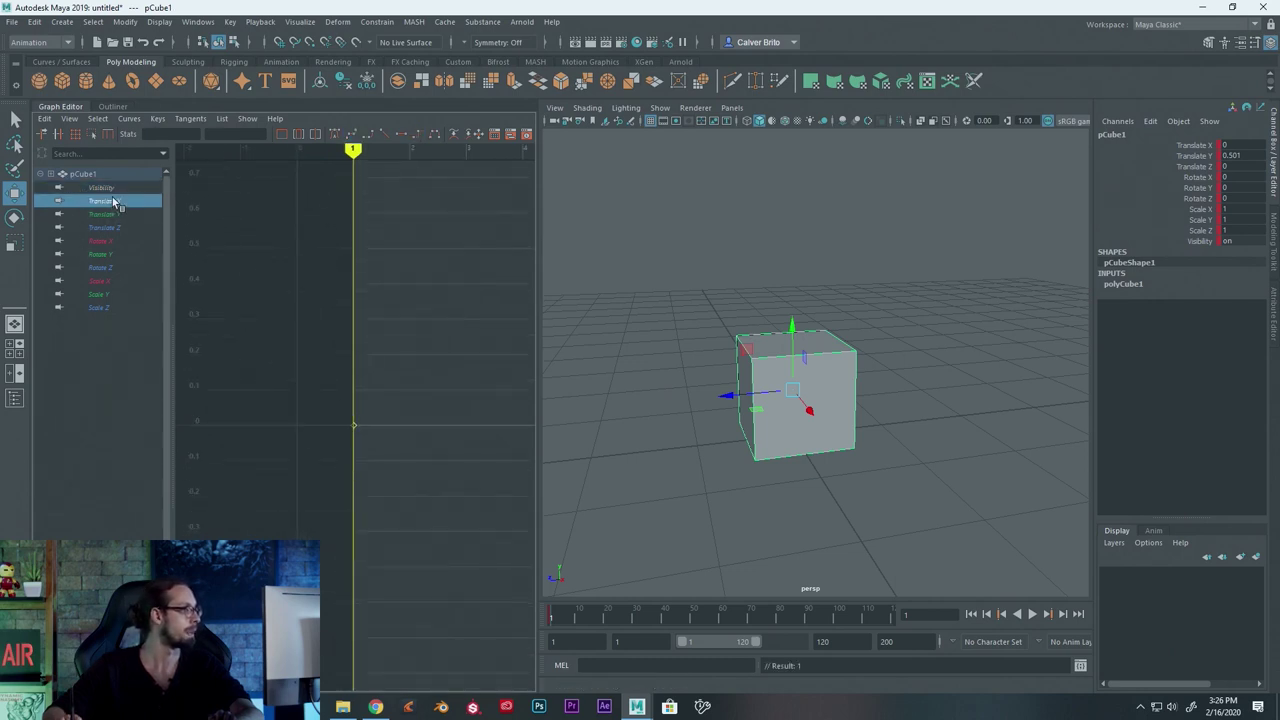
mouse_move(420, 497)
left_mouse_down()
mouse_move(140, 245)
mouse_move(110, 241)
left_mouse_up()
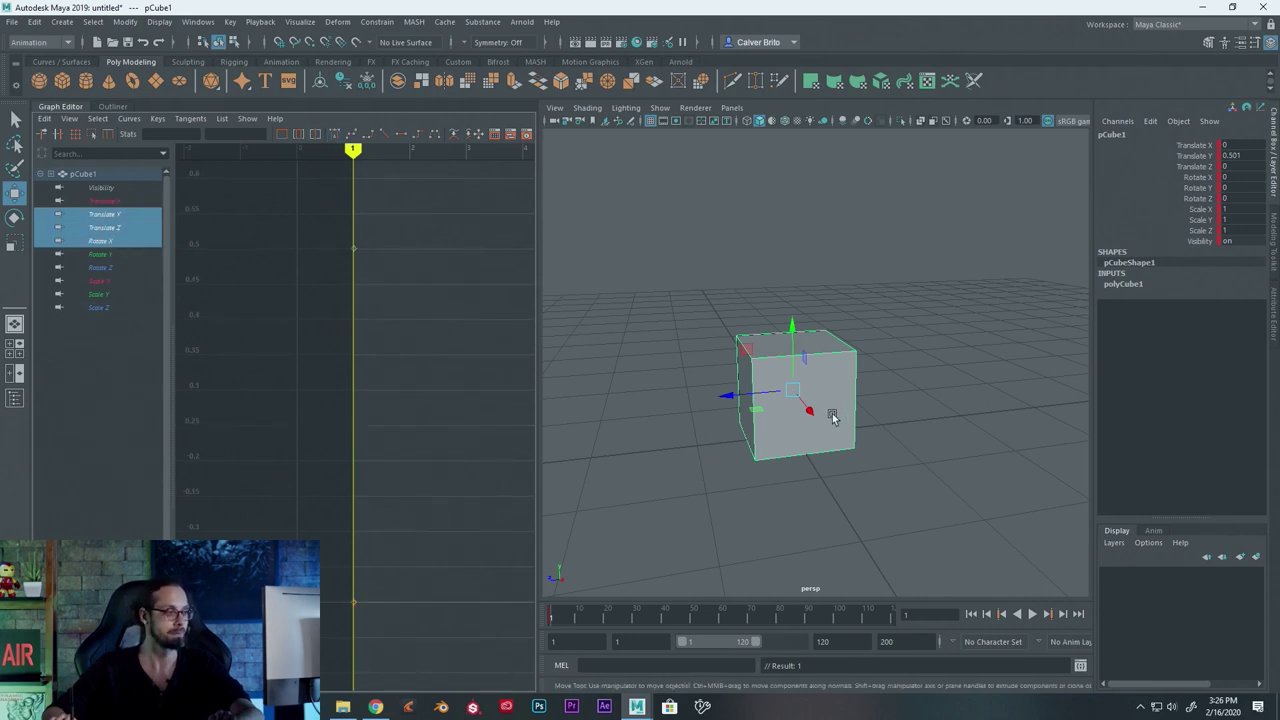
Play the animation and stop playback at frame 10
left_click(791, 345)
key("alt+v")
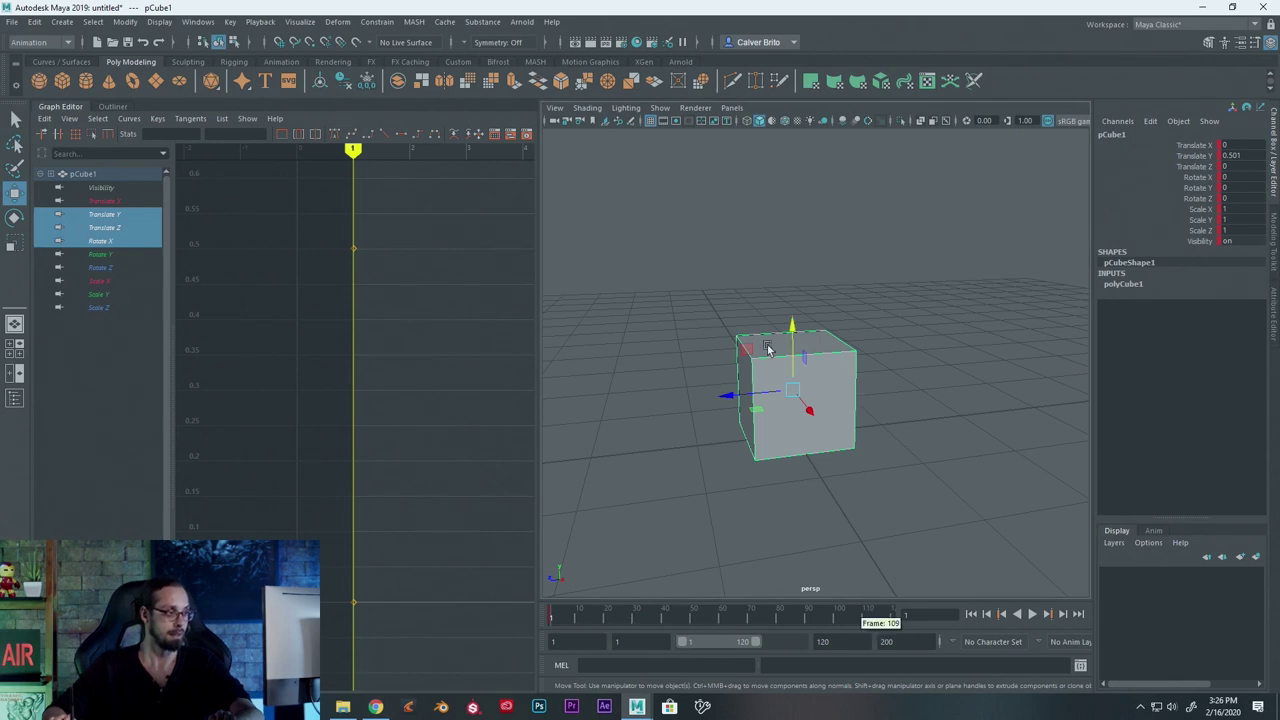
left_click(577, 626)
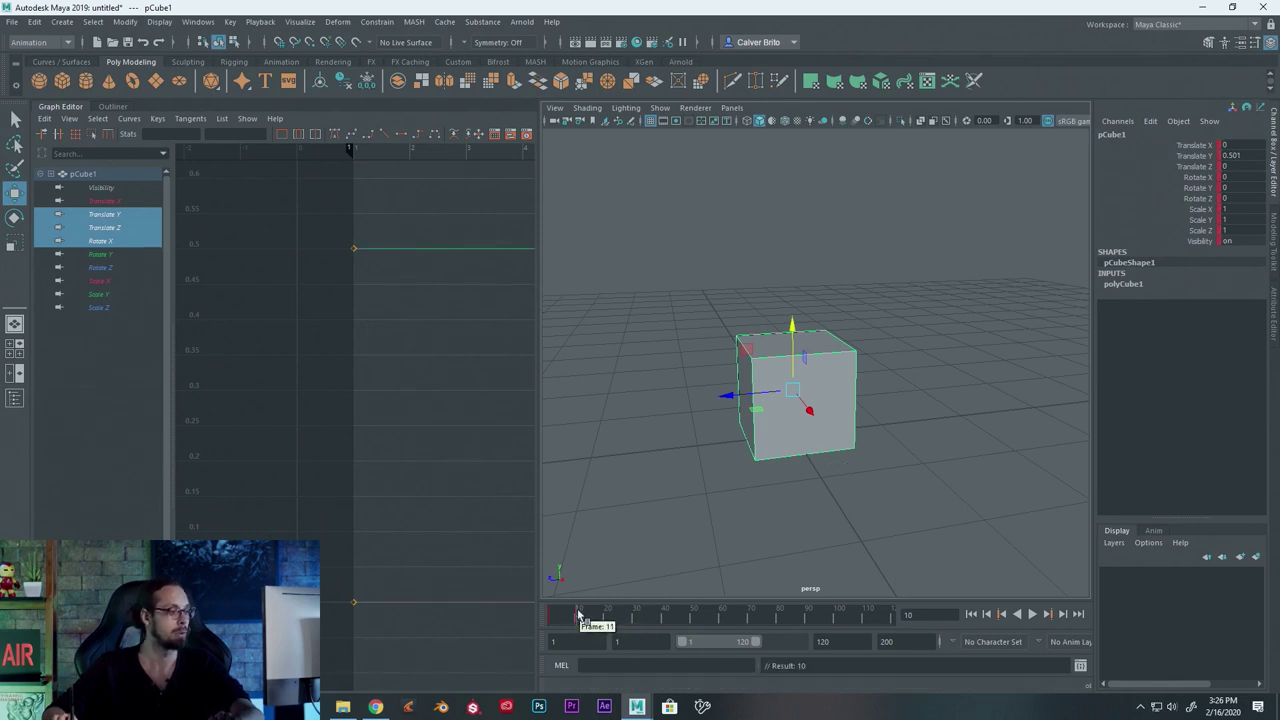
Select the whole pCube1 and frame all its channel curves in the Graph Editor
key("f")
mouse_move(455, 485)
right_mouse_down("alt")
mouse_move(411, 449)
mouse_move(422, 462)
mouse_move(392, 474)
right_mouse_up("alt")
left_click(112, 176)
key("f")
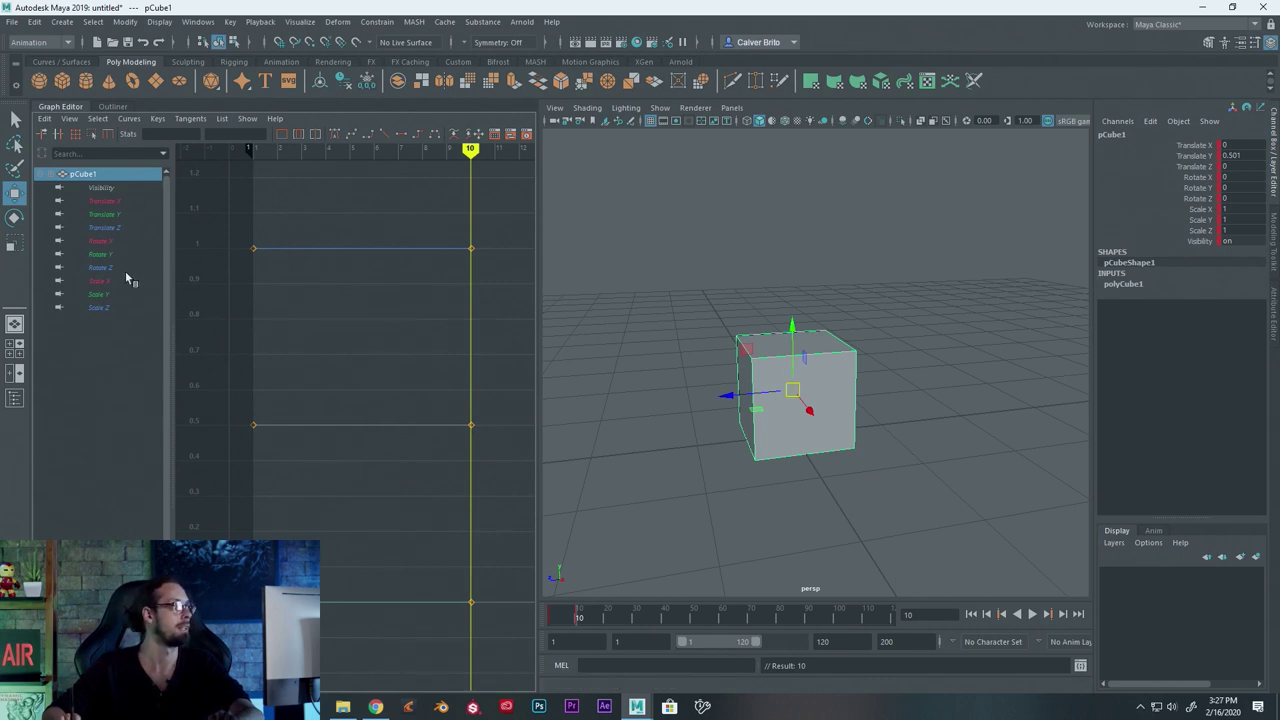
left_click(104, 214)
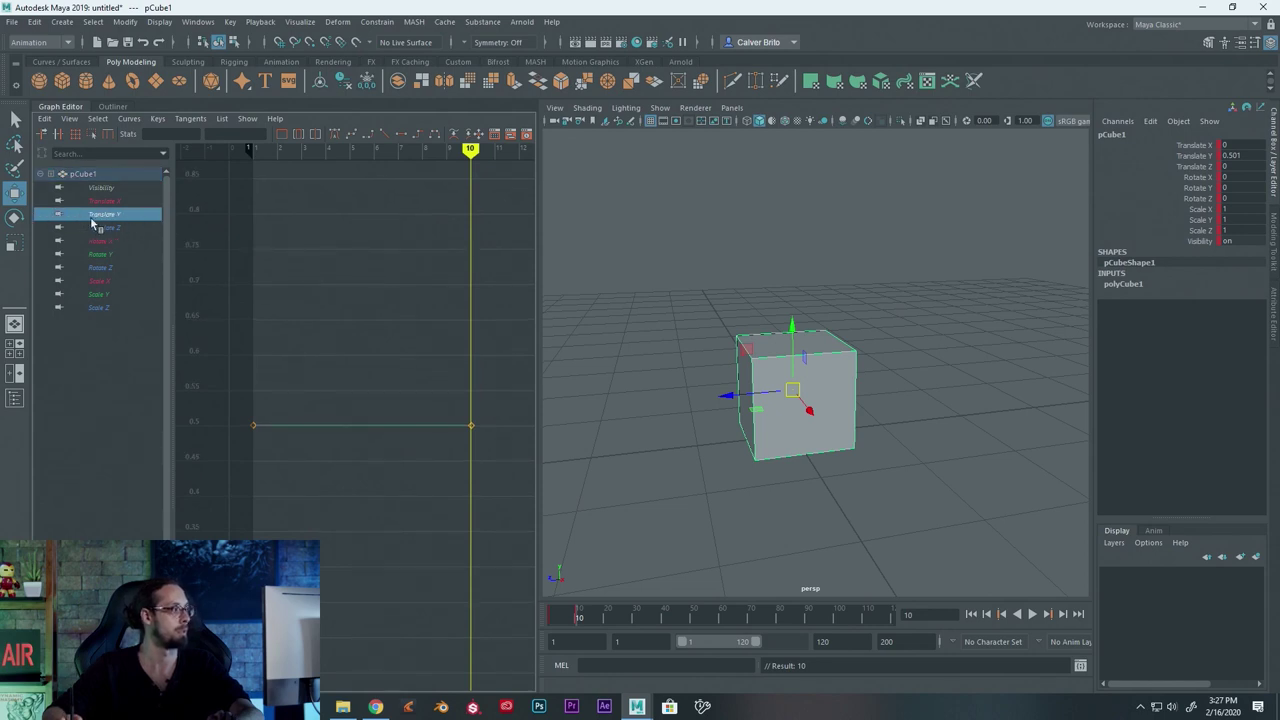
Select the frame-10 Translate Y key, drag it up and set its value to 1
scroll(454, 457, "down", 3)
left_click_drag(375, 355, 441, 467)
mouse_move(437, 556)
middle_mouse_down("shift")
mouse_move(418, 556)
mouse_move(416, 393)
middle_mouse_up("shift")
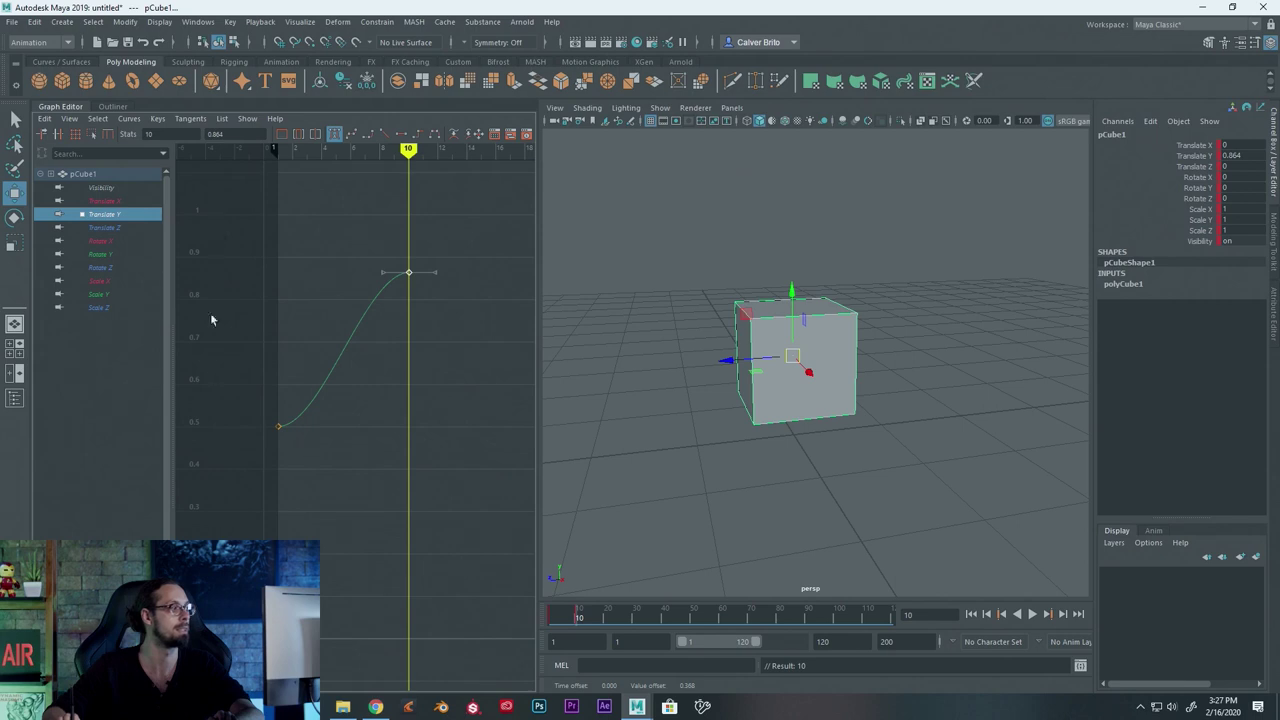
middle_click_drag(409, 297, 415, 260, "shift")
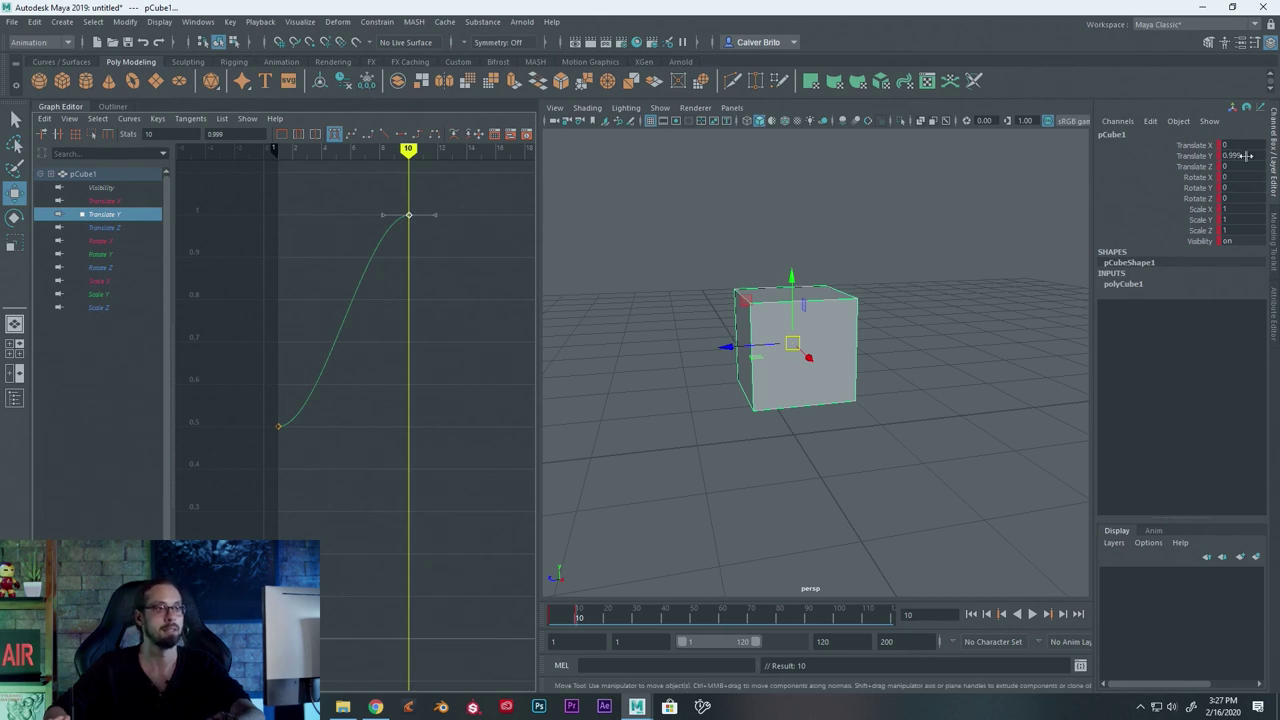
mouse_move(1240, 156)
type("1")
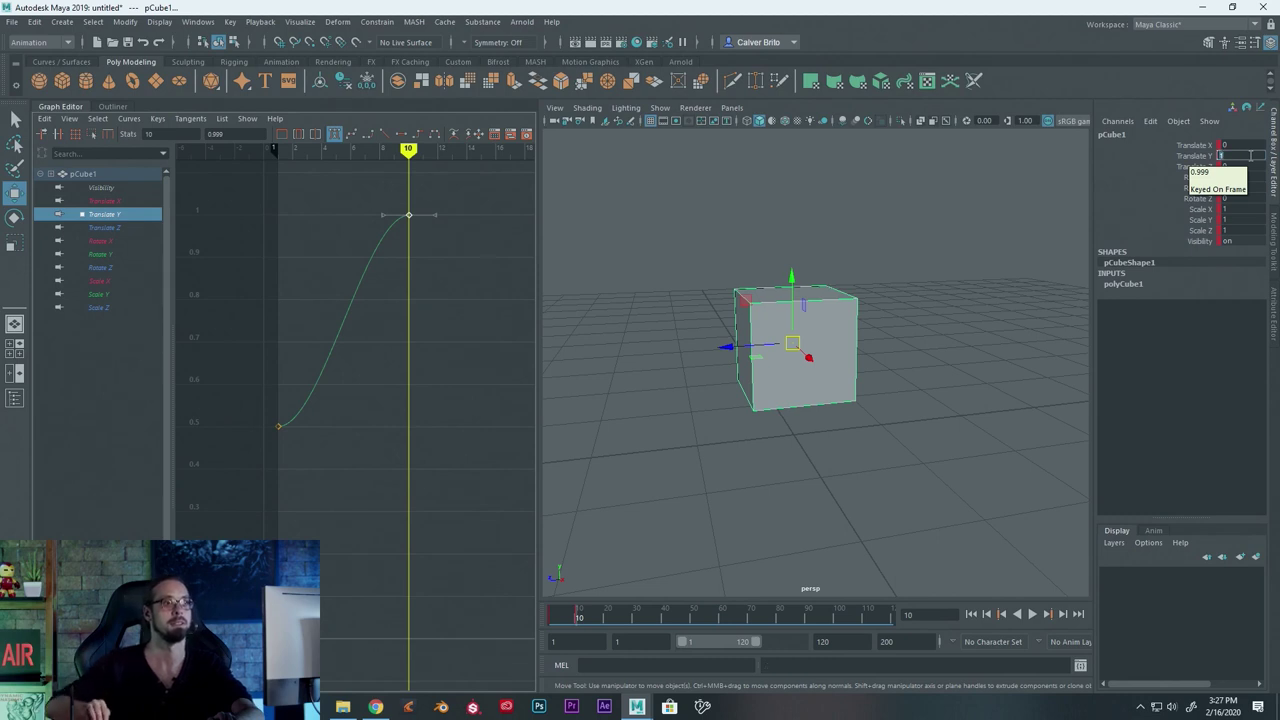
key("Return")
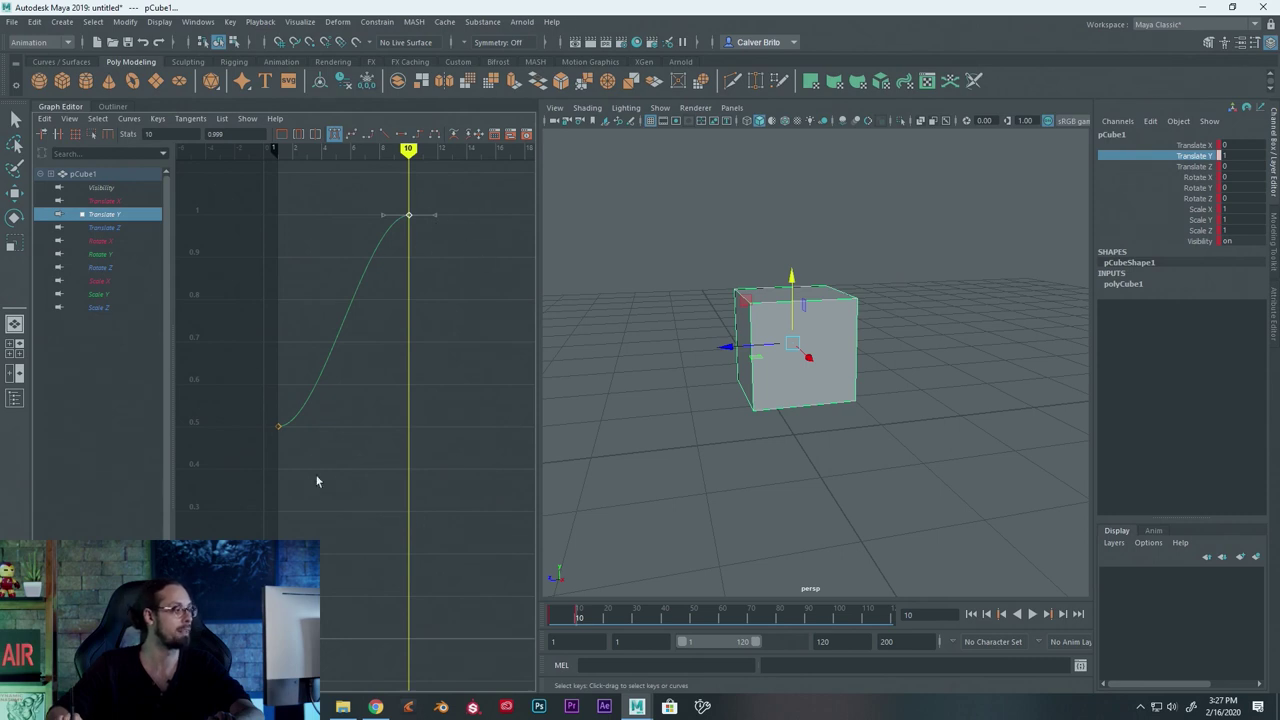
left_click_drag(541, 337, 598, 337)
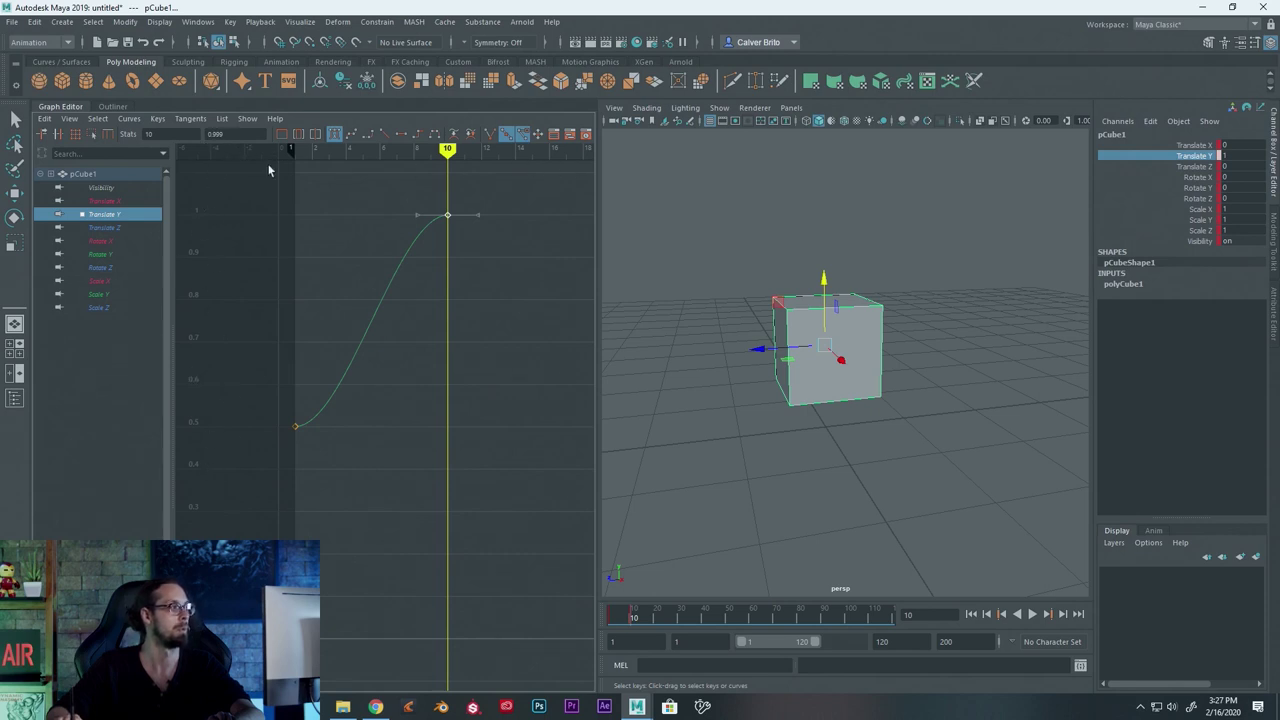
Reframe the graph and test-lower the frame-10 Translate Y key, then undo
right_click_drag(477, 201, 389, 308, "alt")
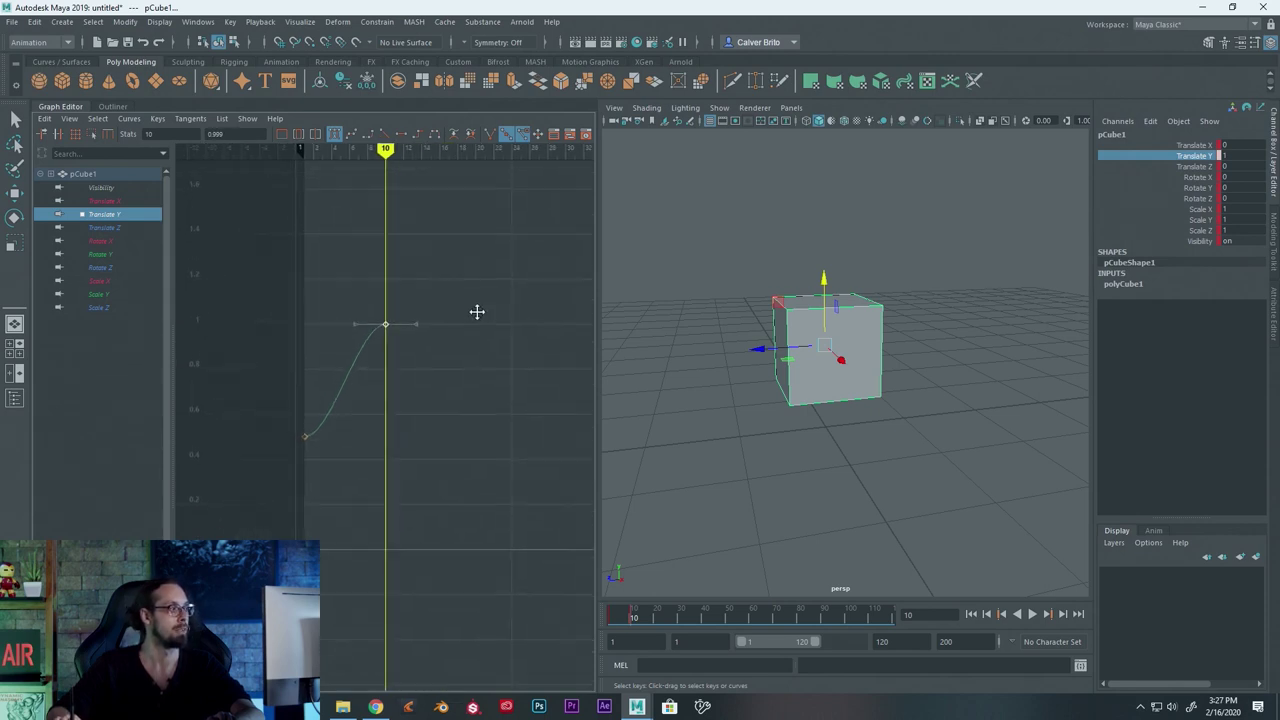
middle_click_drag(389, 308, 426, 257, "alt")
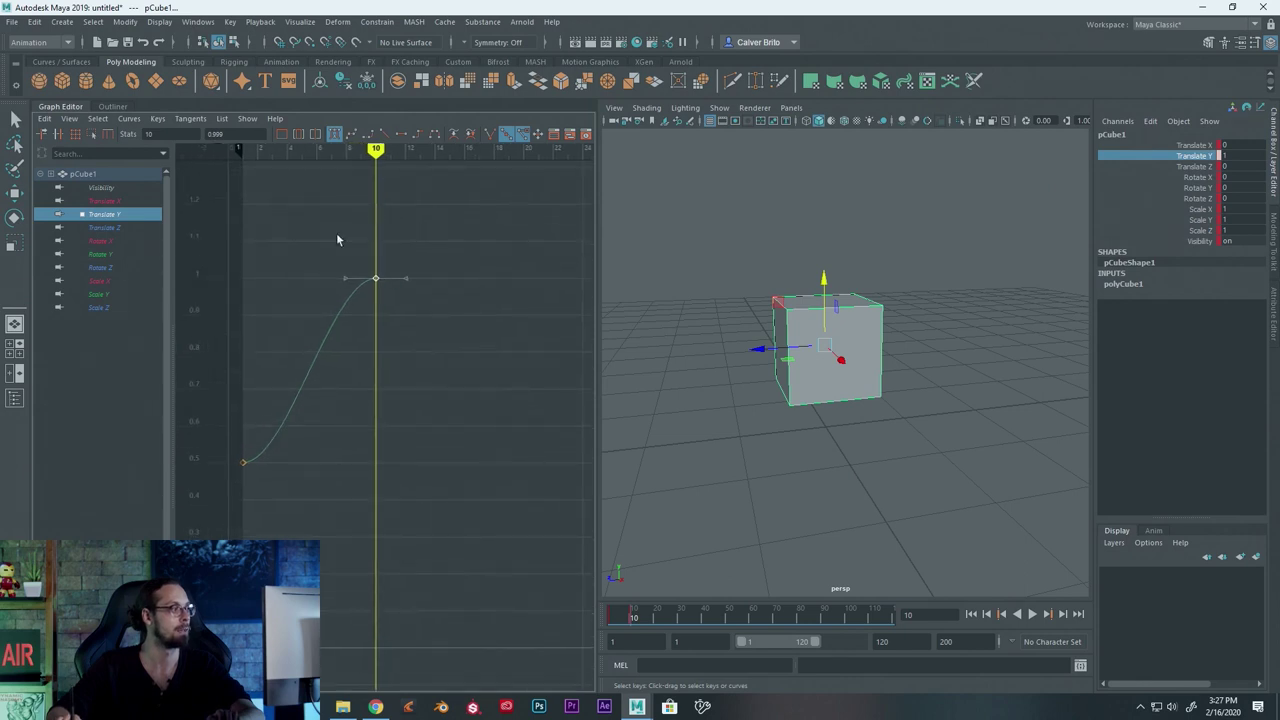
mouse_move(383, 306)
middle_mouse_down()
mouse_move(400, 346)
mouse_move(423, 280)
mouse_move(429, 408)
middle_mouse_up()
key("ctrl+z")
Show Translate X, test-raise its frame-10 key, then undo the change
left_click(104, 201)
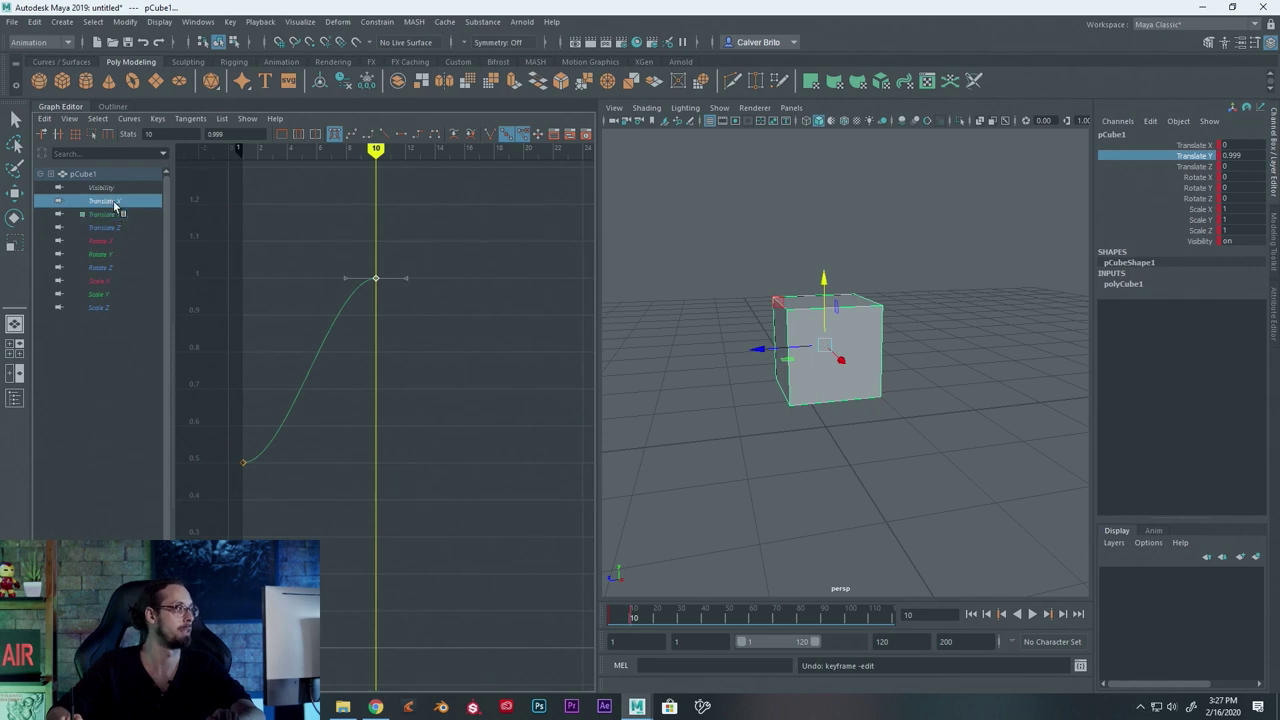
left_click(375, 425)
mouse_move(434, 546)
middle_mouse_down()
mouse_move(431, 246)
mouse_move(386, 603)
mouse_move(417, 295)
mouse_move(400, 434)
mouse_move(414, 314)
middle_mouse_up()
key("ctrl+z")
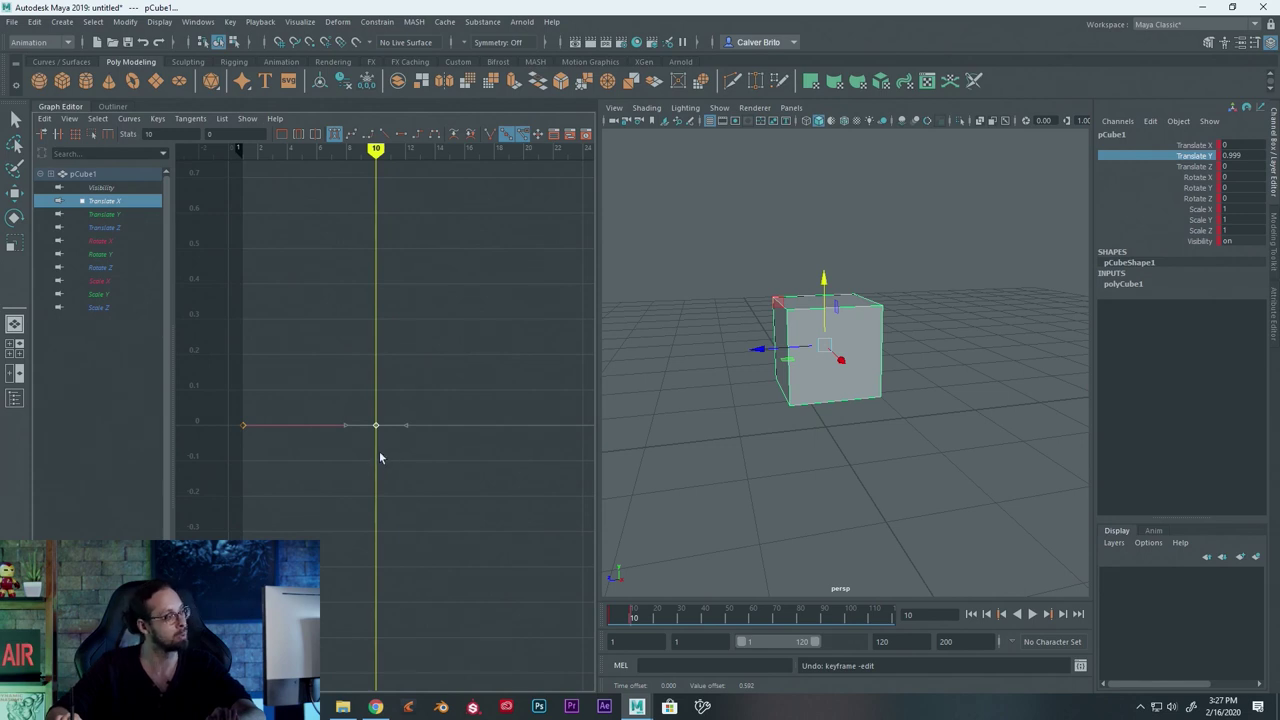
left_click(105, 214)
Select the frame-10 Translate Y key and test moving it, undoing the change
left_click_drag(321, 210, 461, 338)
mouse_move(423, 430)
middle_mouse_down()
mouse_move(420, 472)
mouse_move(429, 377)
middle_mouse_up()
key("ctrl+z")
mouse_move(400, 331)
middle_mouse_down()
mouse_move(423, 306)
mouse_move(491, 314)
mouse_move(374, 297)
mouse_move(549, 314)
mouse_move(389, 295)
middle_mouse_up()
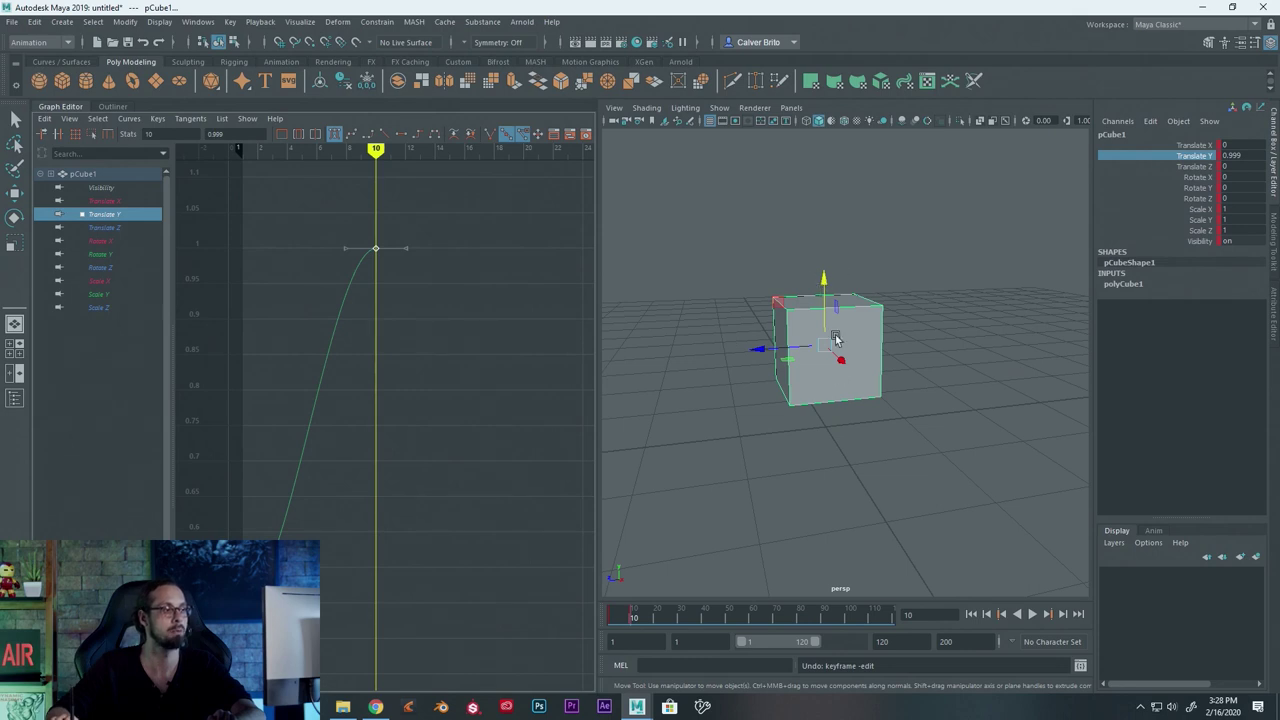
Orbit the viewport around the cube and display the Rotate X curve
mouse_move(851, 412)
left_mouse_down("alt")
mouse_move(834, 391)
mouse_move(834, 428)
mouse_move(875, 298)
left_mouse_up("alt")
left_click_drag(682, 326, 829, 478, "alt")
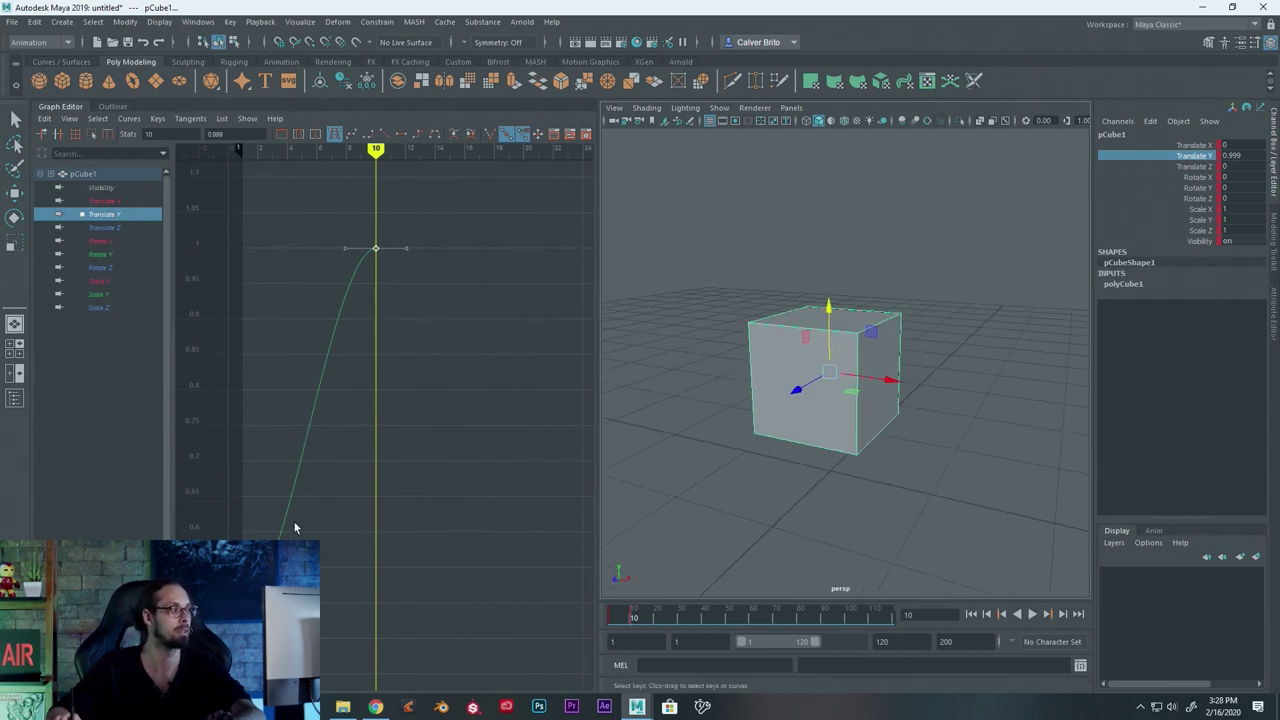
left_click(100, 241)
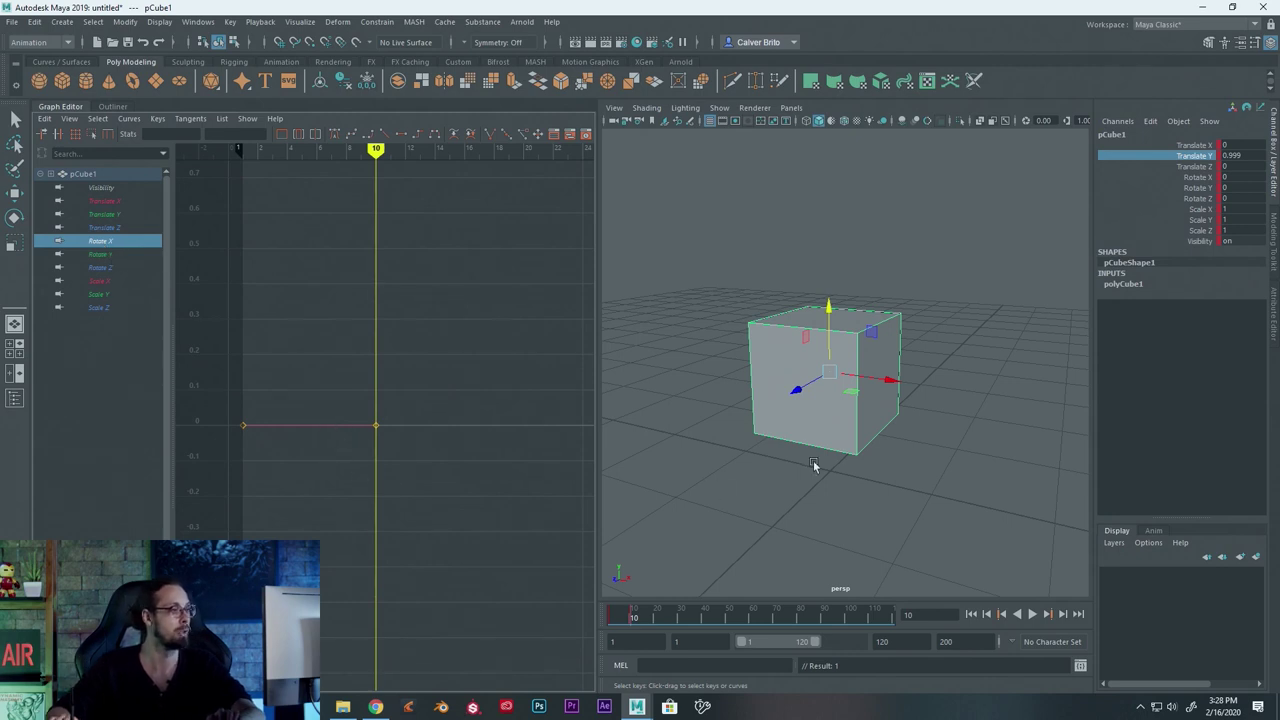
Select the frame-10 Rotate X key and nudge it slightly above zero
left_click_drag(761, 456, 753, 491, "alt")
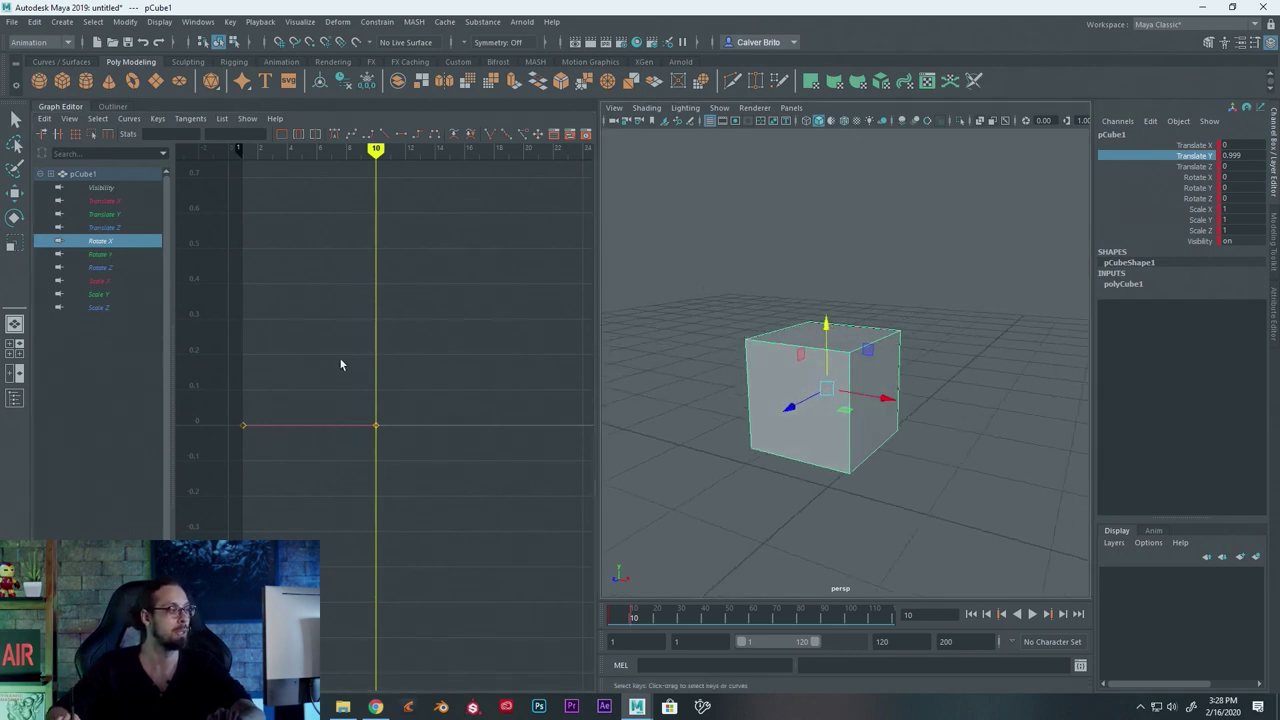
left_click_drag(340, 364, 437, 511)
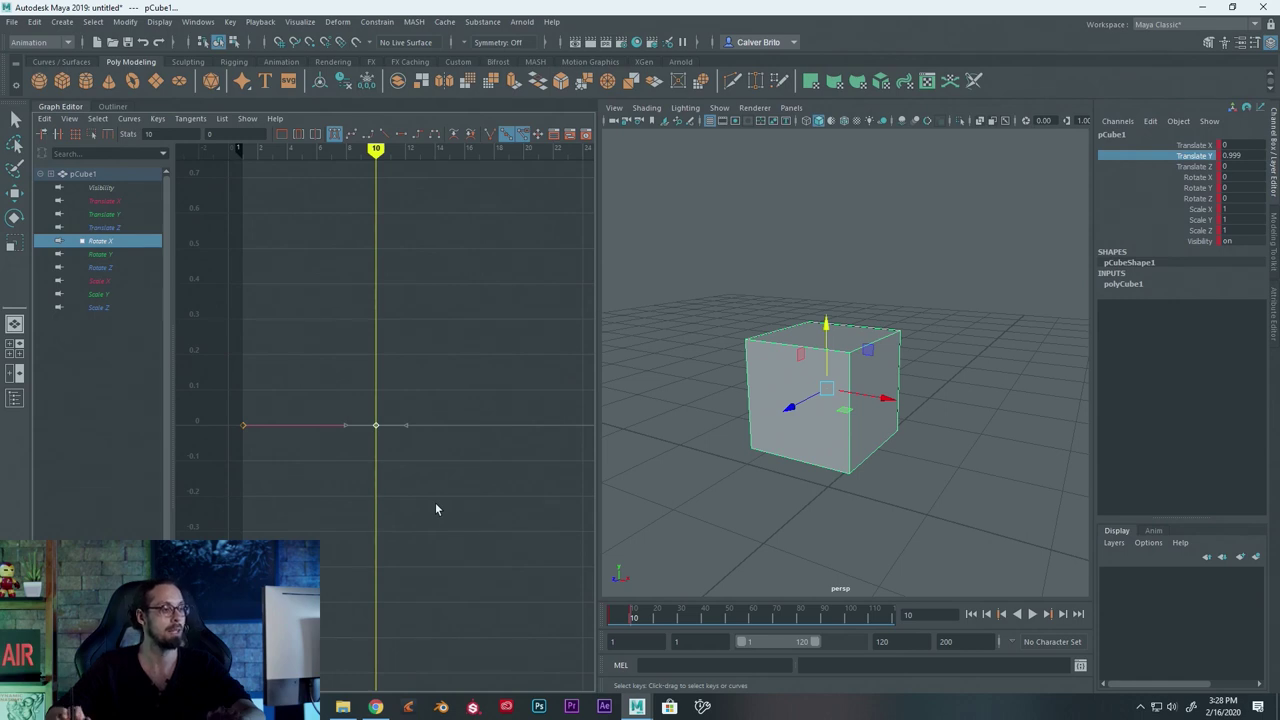
middle_click_drag(416, 551, 423, 306)
scroll(452, 420, "down", 5)
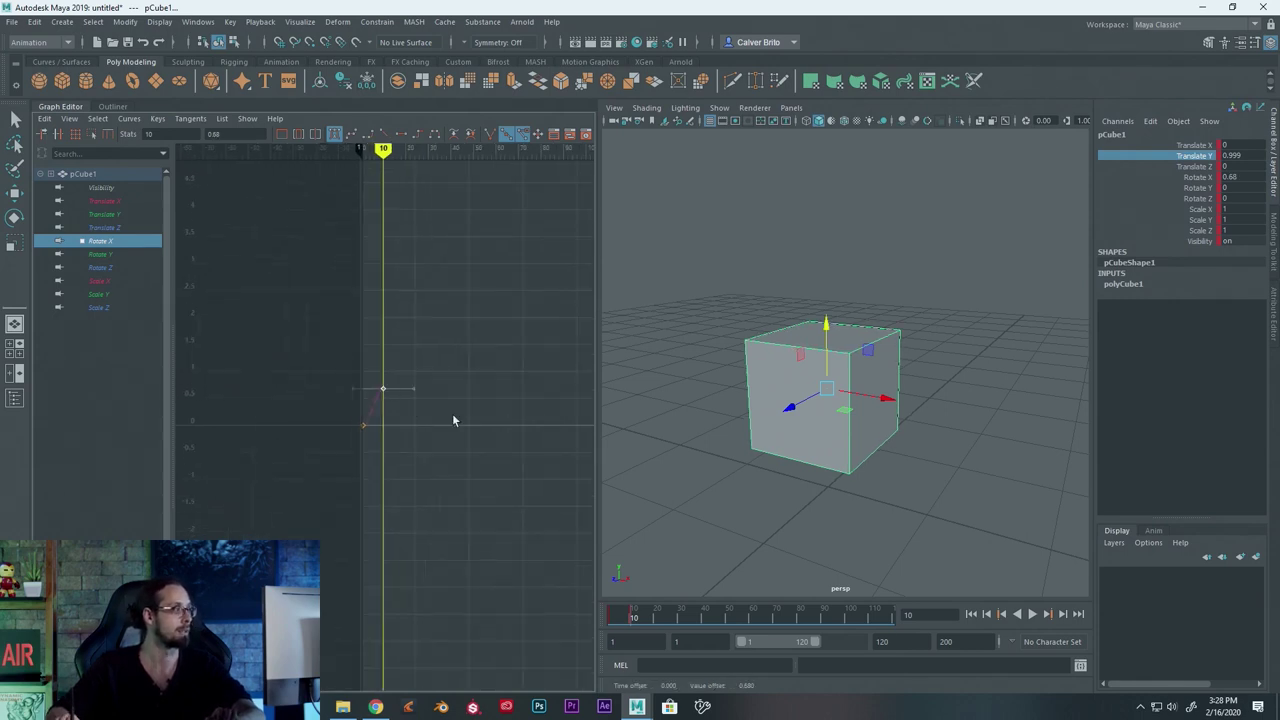
scroll(450, 532, "down", 3)
scroll(450, 532, "down", 2)
scroll(443, 517, "down", 1)
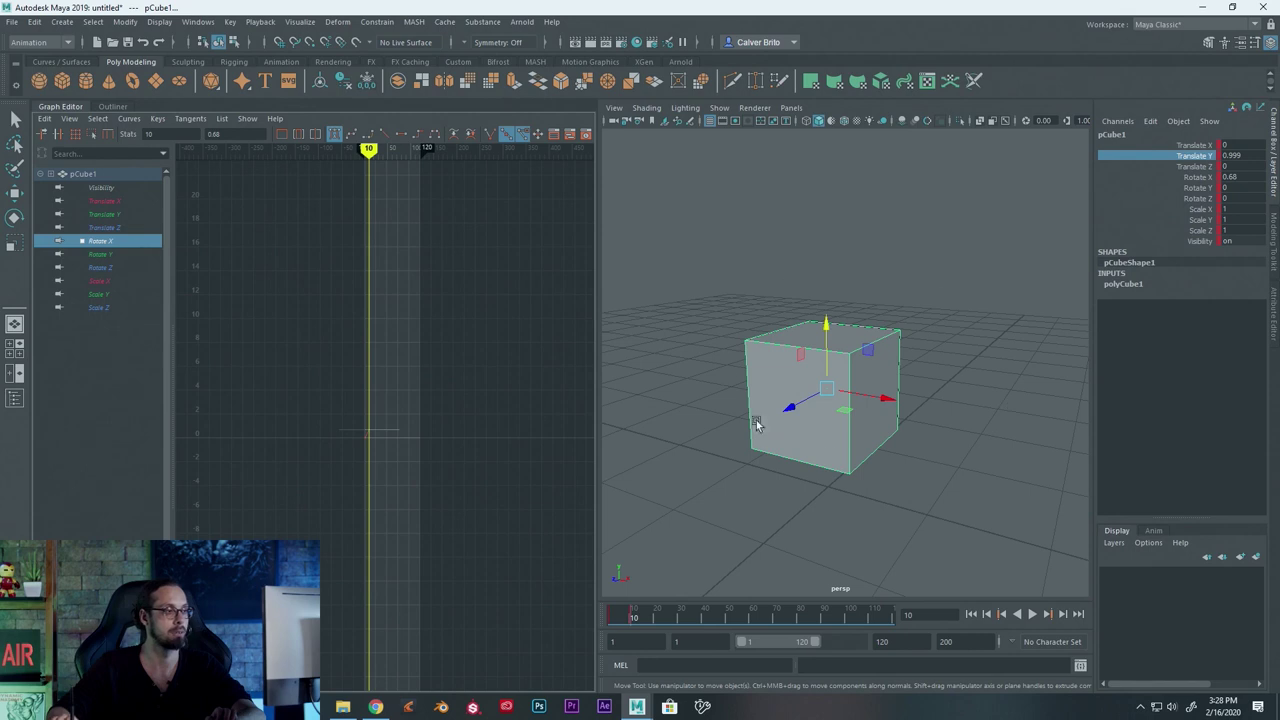
scroll(352, 466, "up", 2)
scroll(380, 480, "up", 2)
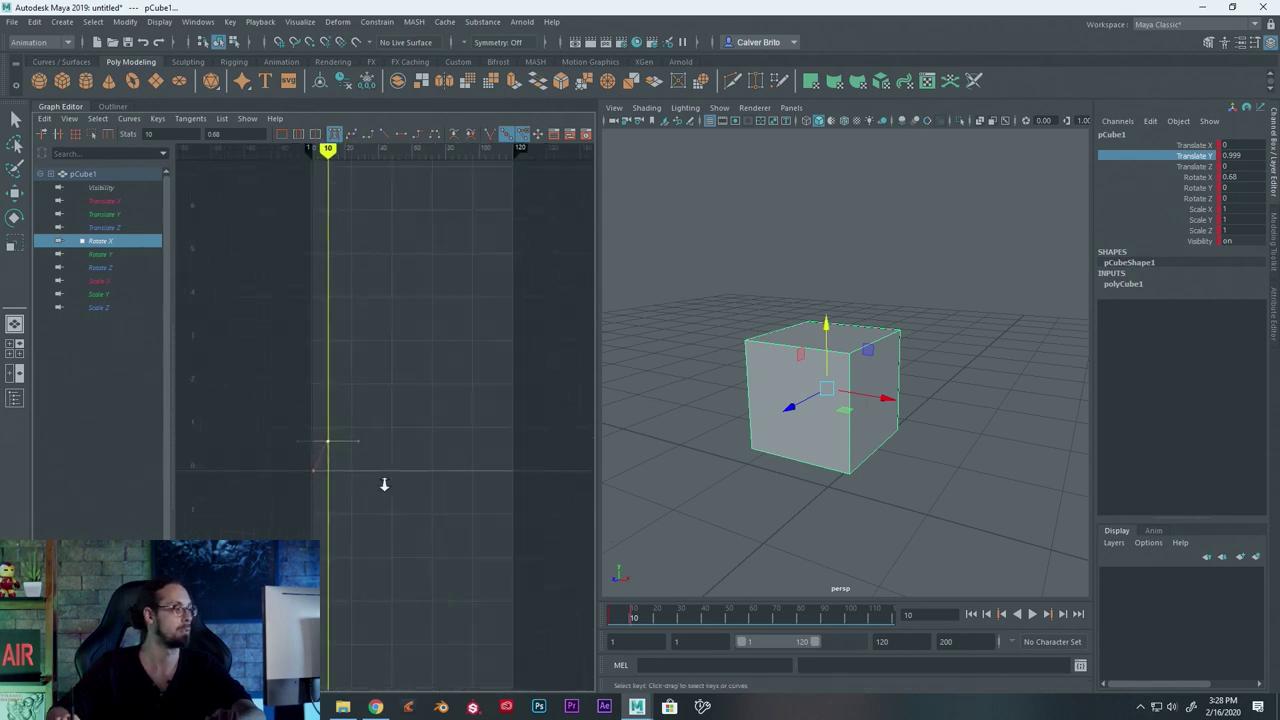
scroll(408, 449, "up", 2)
scroll(420, 505, "up", 1)
Raise the frame-10 Rotate X key to about 29.7 degrees to tilt the cube
mouse_move(420, 505)
middle_mouse_down("alt")
mouse_move(386, 443)
mouse_move(423, 511)
mouse_move(434, 414)
mouse_move(380, 451)
mouse_move(437, 383)
mouse_move(331, 420)
mouse_move(410, 517)
middle_mouse_up("alt")
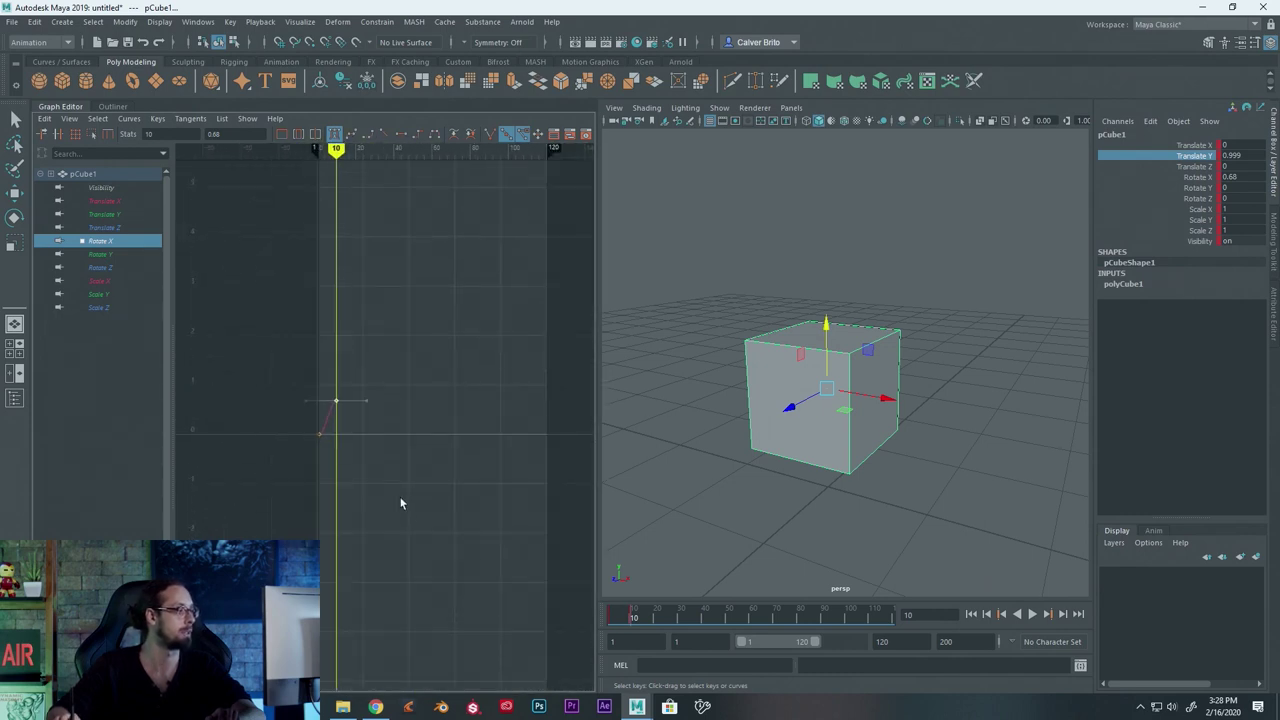
scroll(408, 475, "up", 3)
middle_click_drag(408, 477, 402, 511, "alt")
scroll(395, 515, "down", 1)
middle_click_drag(394, 582, 397, 297)
scroll(389, 509, "down", 3)
scroll(380, 549, "down", 2)
scroll(380, 549, "down", 2)
mouse_move(423, 623)
middle_mouse_down()
mouse_move(443, 317)
mouse_move(447, 550)
mouse_move(460, 297)
mouse_move(463, 400)
mouse_move(686, 585)
middle_mouse_up()
key("alt+v")
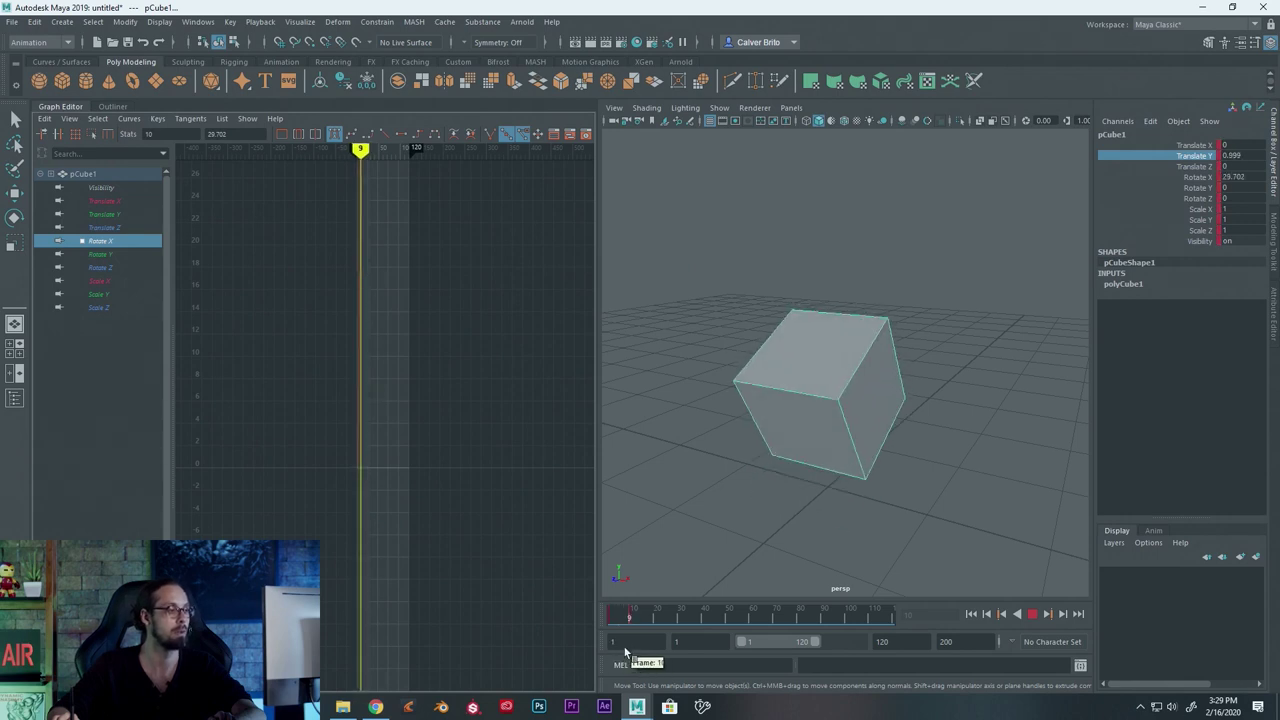
Stop playback at frame 9 and fit the whole Rotate X curve in the graph view
key("Escape")
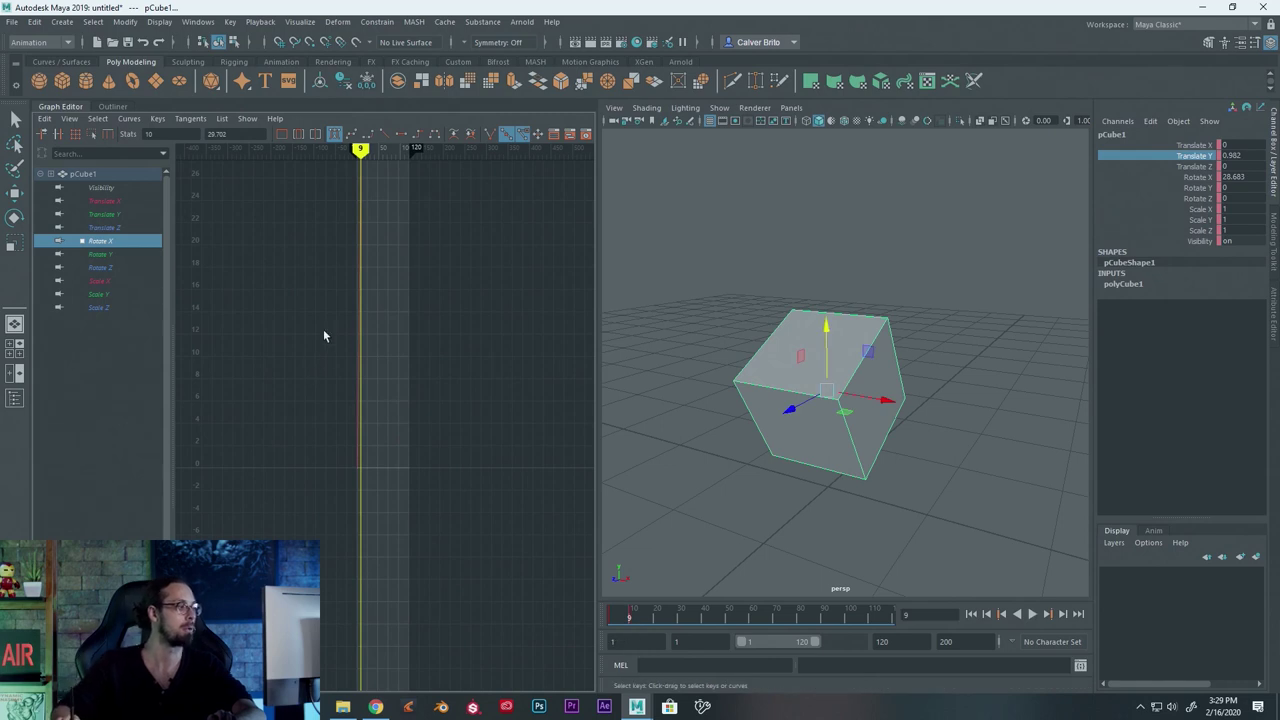
mouse_move(413, 382)
right_mouse_down("alt")
mouse_move(420, 391)
mouse_move(451, 366)
right_mouse_up("alt")
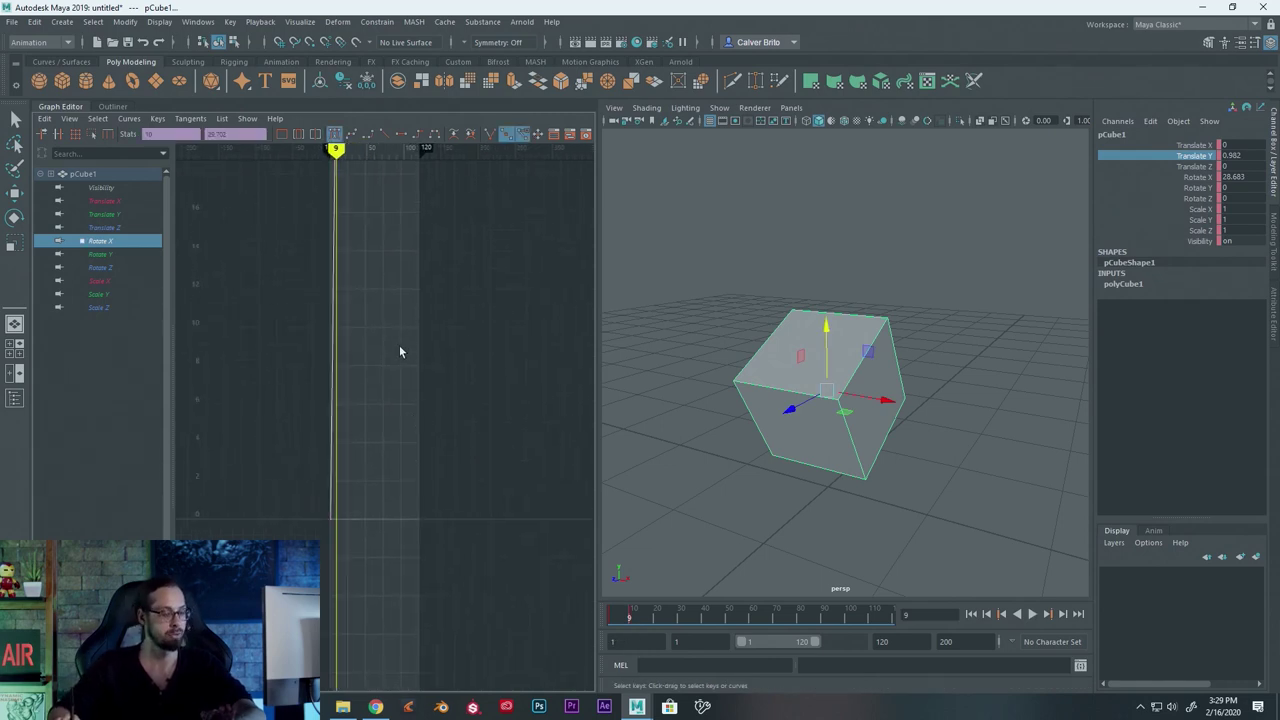
key("f")
left_click(378, 493)
key("ctrl+z")
key("a")
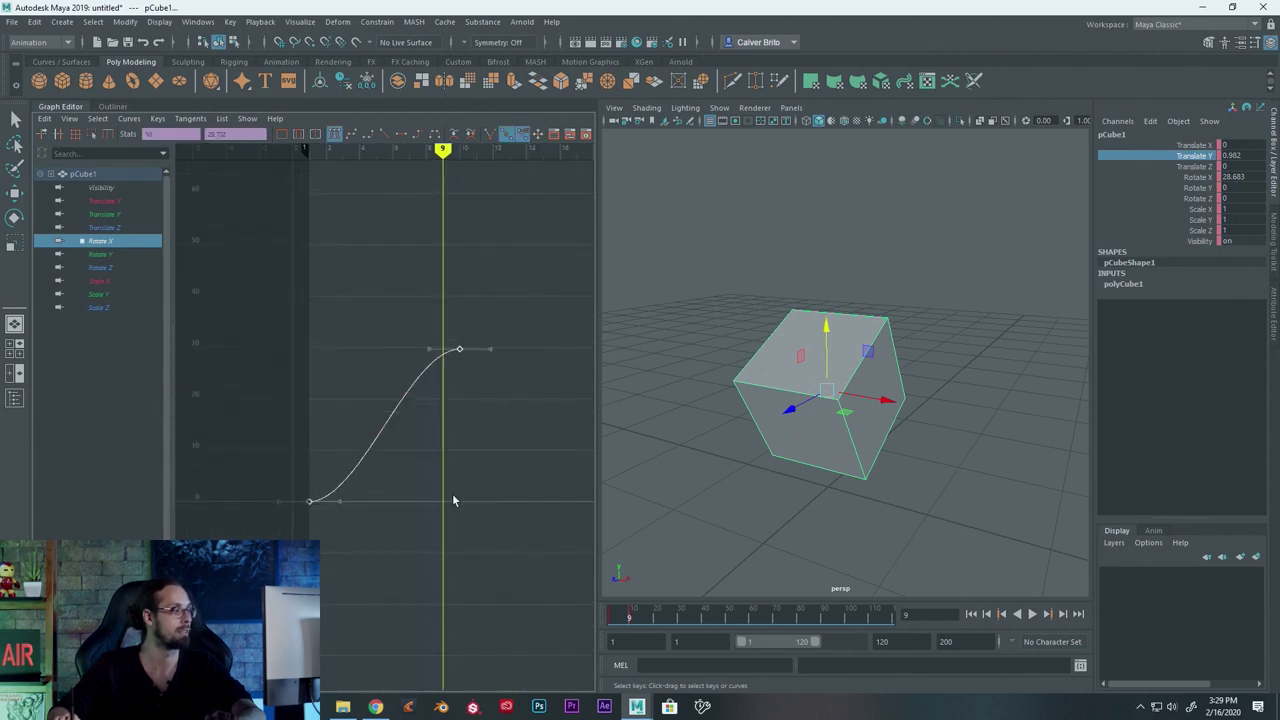
scroll(394, 553, "up", 2)
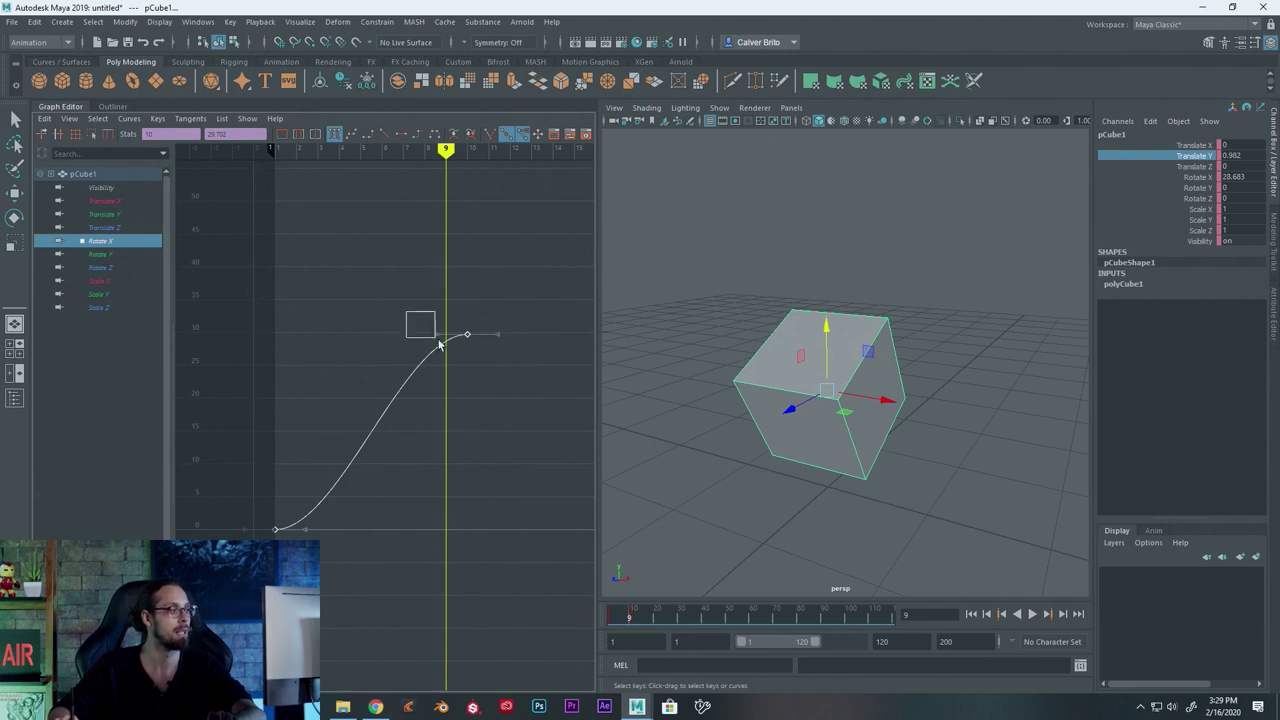
left_click_drag(438, 344, 440, 346)
mouse_move(437, 363)
middle_mouse_down()
mouse_move(463, 409)
mouse_move(449, 409)
mouse_move(426, 354)
mouse_move(433, 408)
middle_mouse_up()
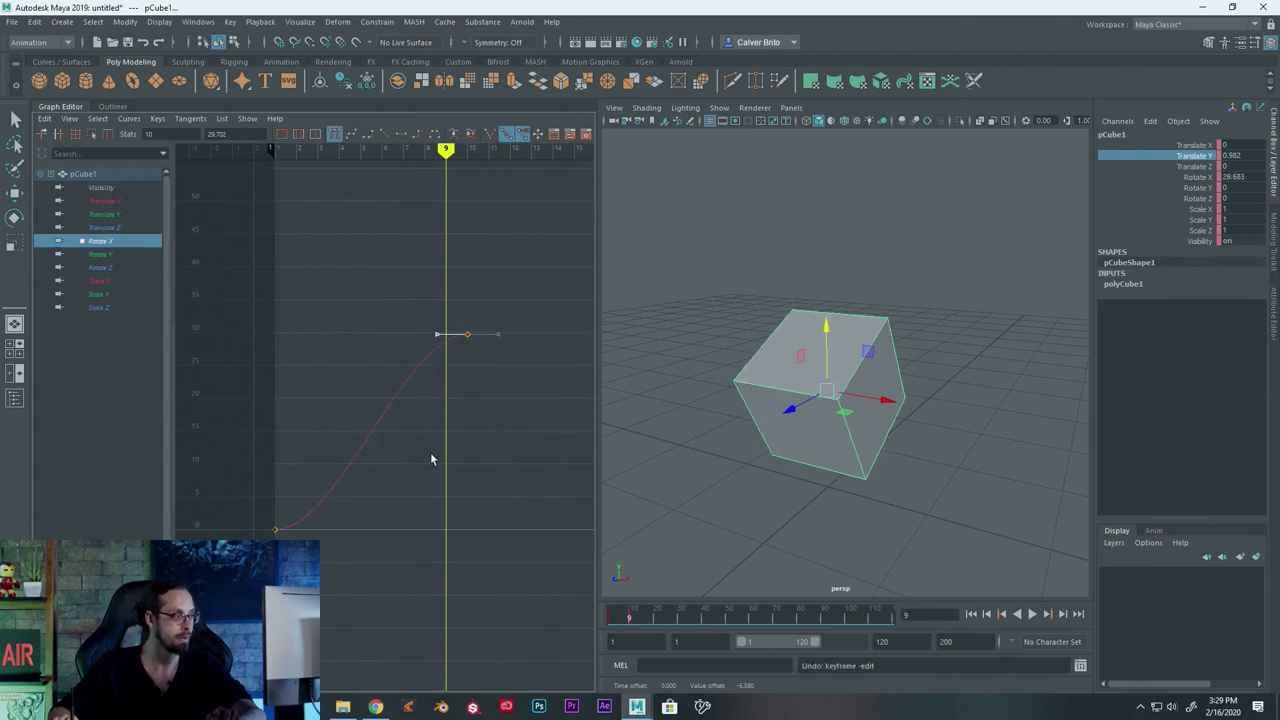
middle_click_drag(493, 488, 494, 511, "alt")
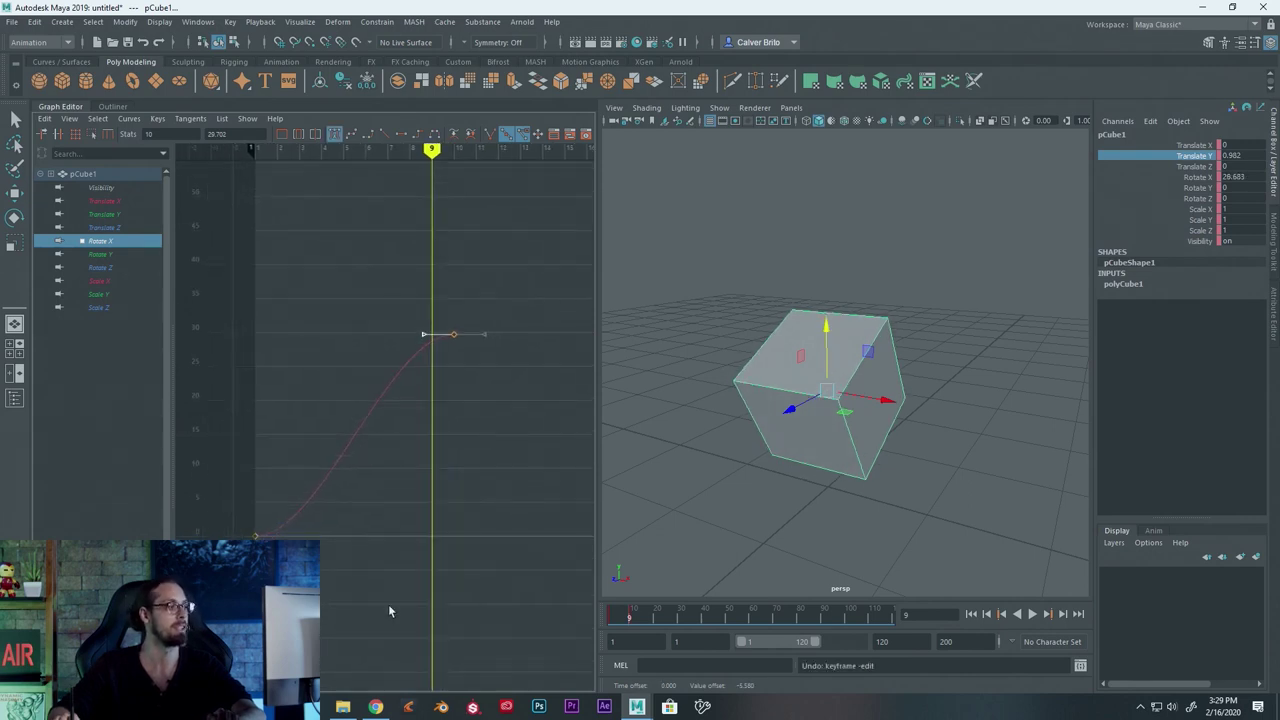